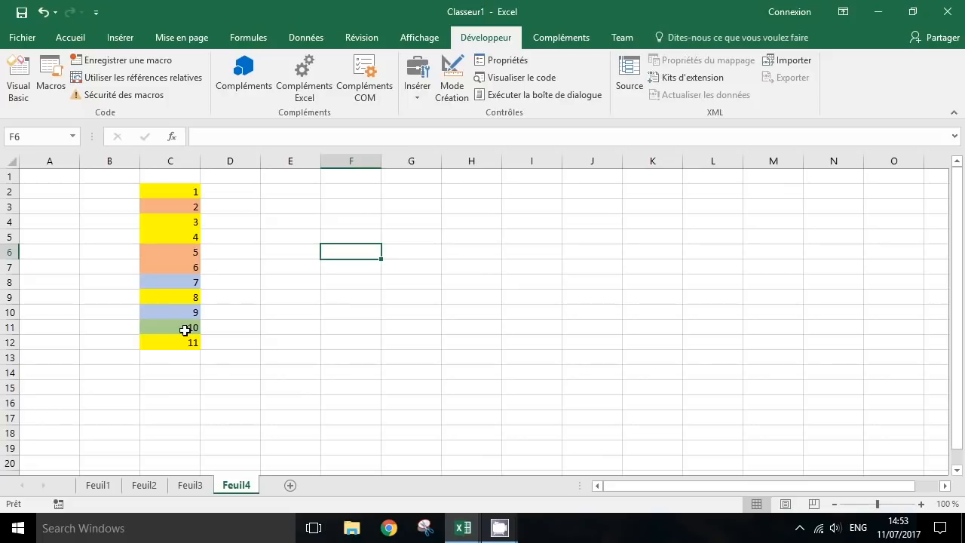
Examine the fill colours of the numbered cells in C2:C12, comparing cells that share the same colour.
left_click(198, 195)
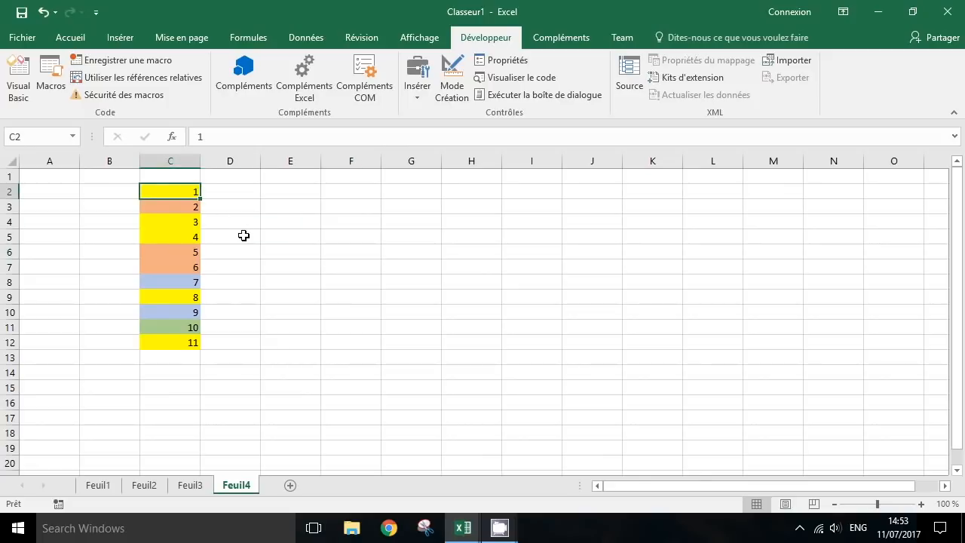
left_click(186, 252)
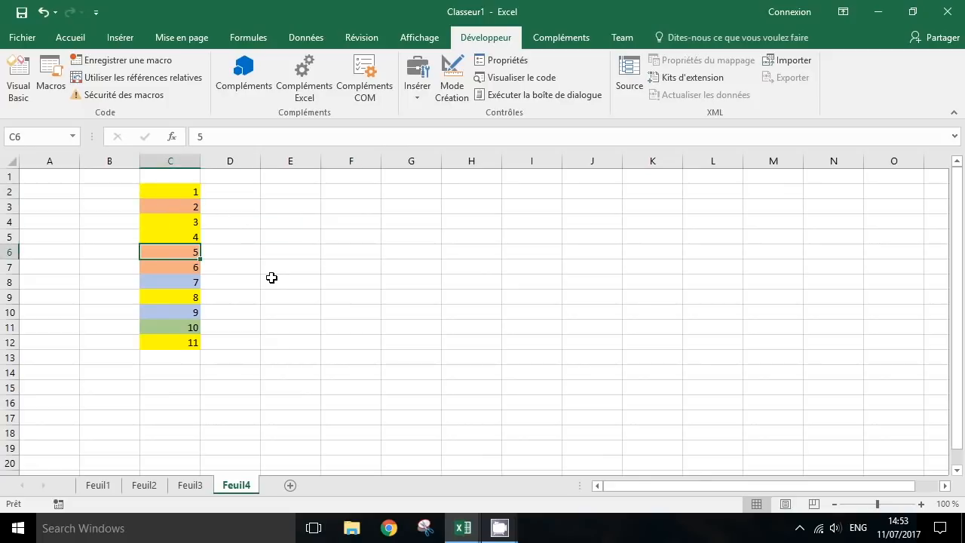
left_click(195, 282)
left_click(192, 312, "ctrl")
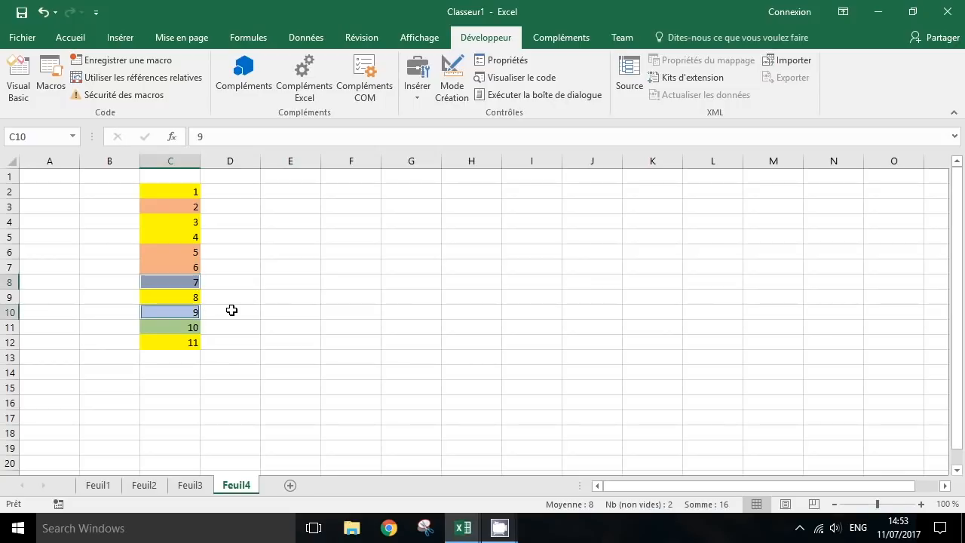
left_click_drag(192, 249, 193, 238)
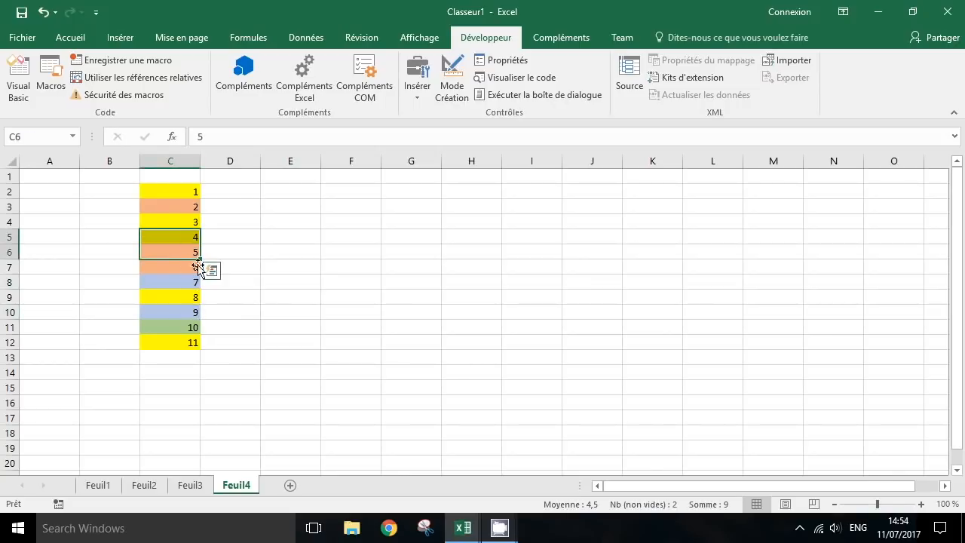
left_click(196, 267)
left_click(192, 249)
left_click(242, 252)
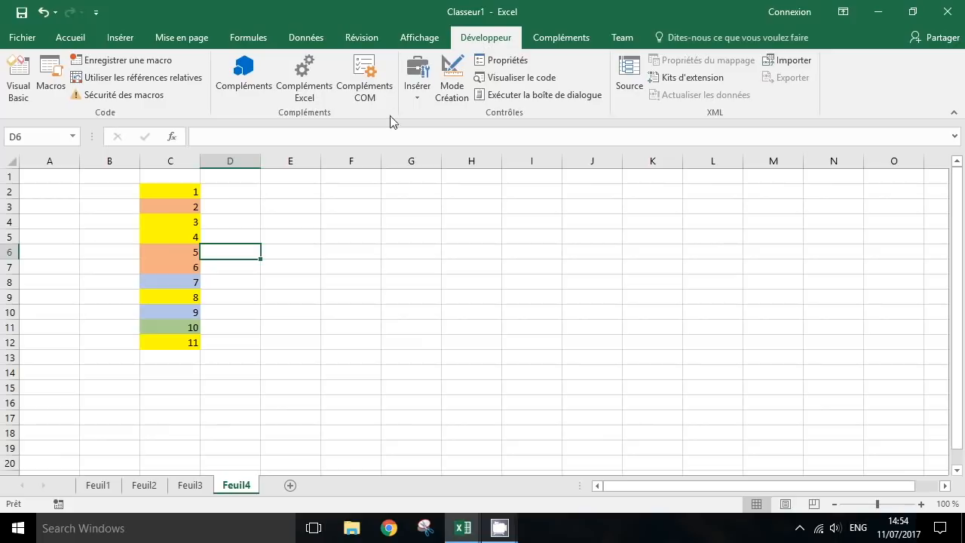
Open the Visual Basic editor, check the option for inserting a module, and select Module1 in the Classeur1 project.
left_click(20, 72)
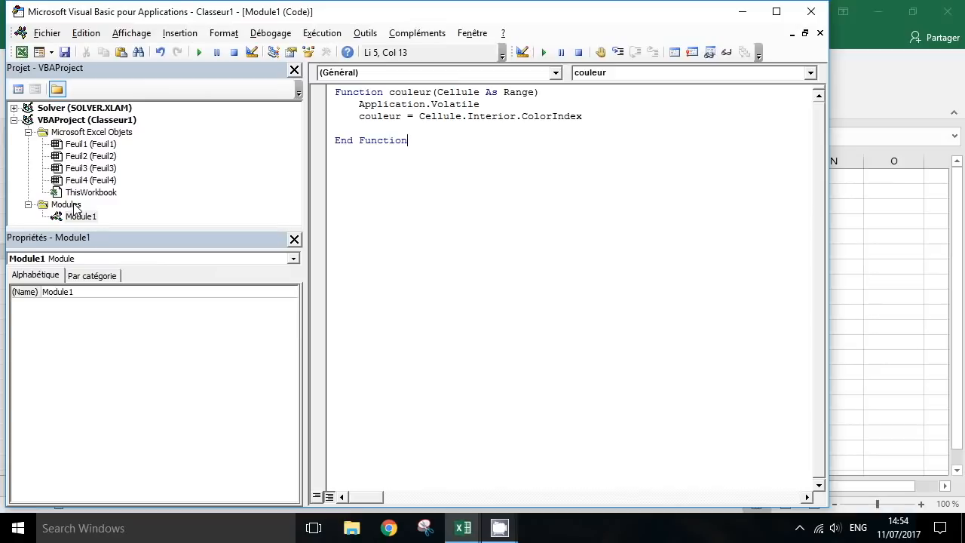
left_click(91, 133)
right_click(90, 134)
mouse_move(169, 215)
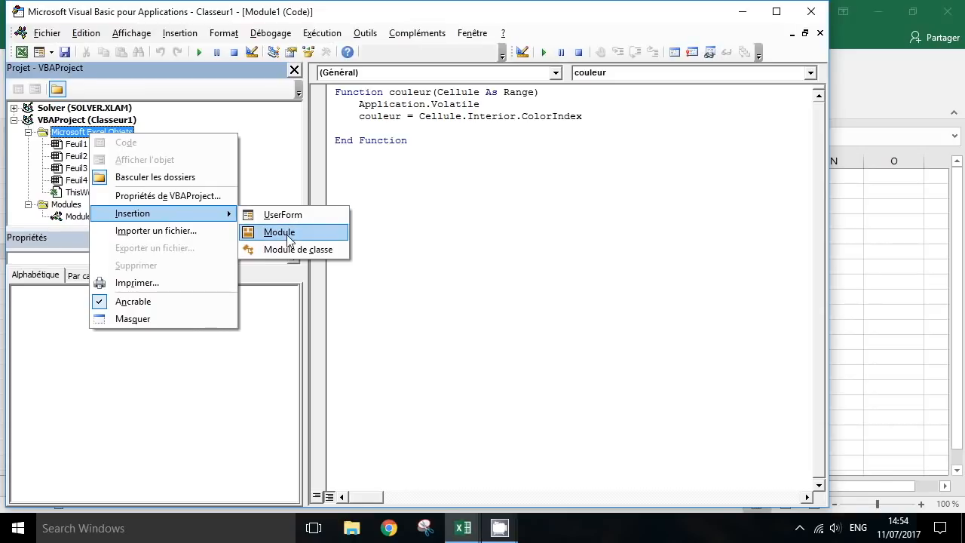
left_click(69, 216)
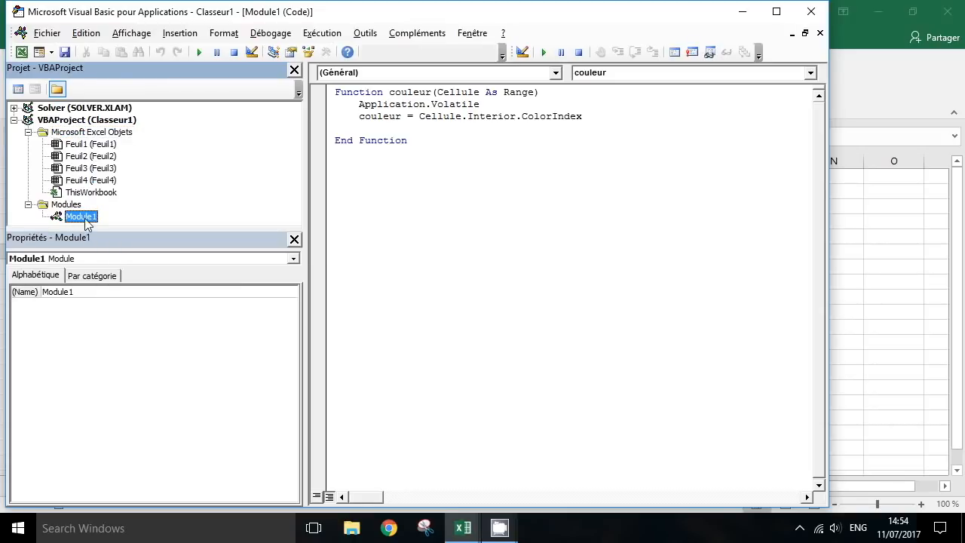
Read through the couleur function's code in Module1, including Application.Volatile and the Interior.ColorIndex line, and close the Visual Basic editor.
left_click(433, 140)
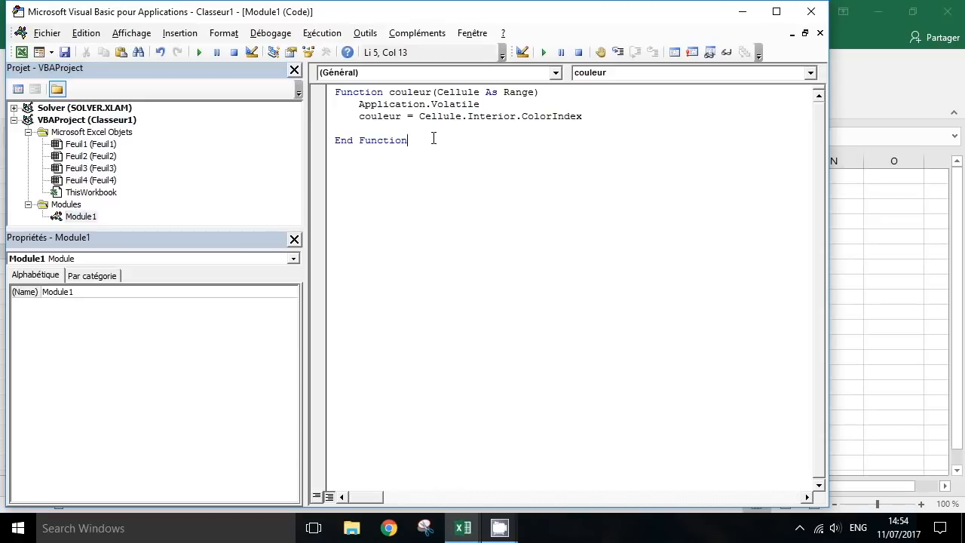
left_click_drag(433, 140, 336, 91)
left_click(442, 149)
left_click(526, 92)
left_click(413, 104)
key("Left")
key("Left")
left_click(439, 117)
left_click(420, 145)
left_click(811, 11)
left_click(314, 290)
left_click(234, 191)
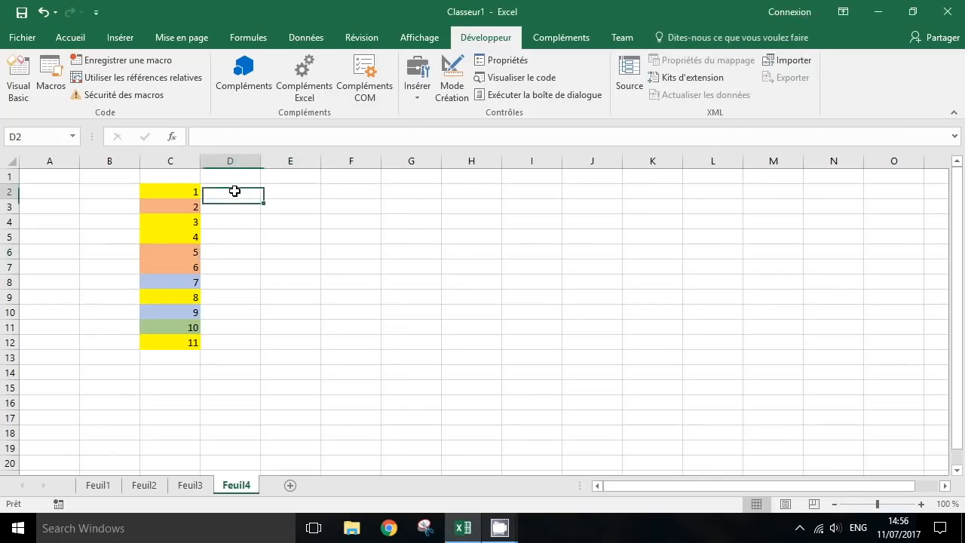
key("Left")
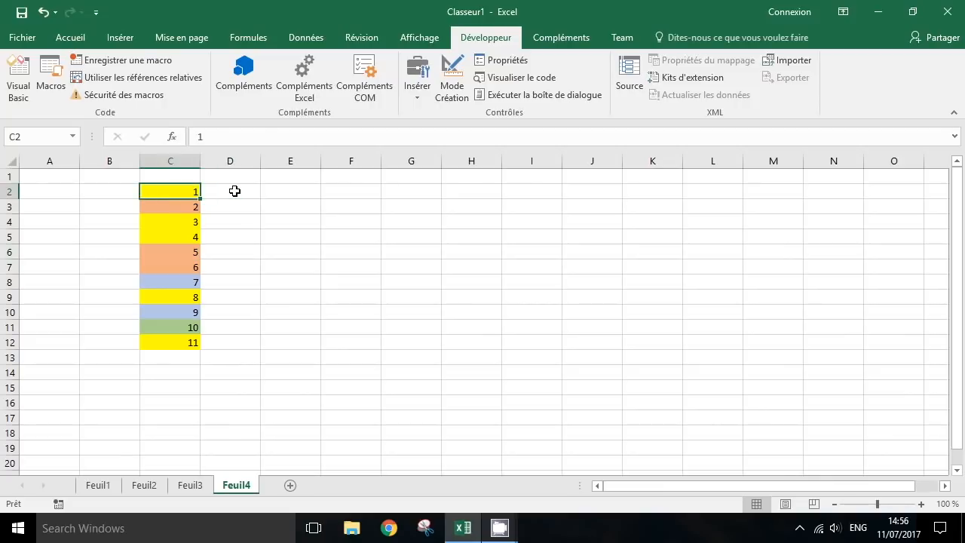
key("Down")
Enter the formula =couleur(C2) in cell D2 to return the colour code of the adjacent cell.
left_click(235, 190)
type("=cou")
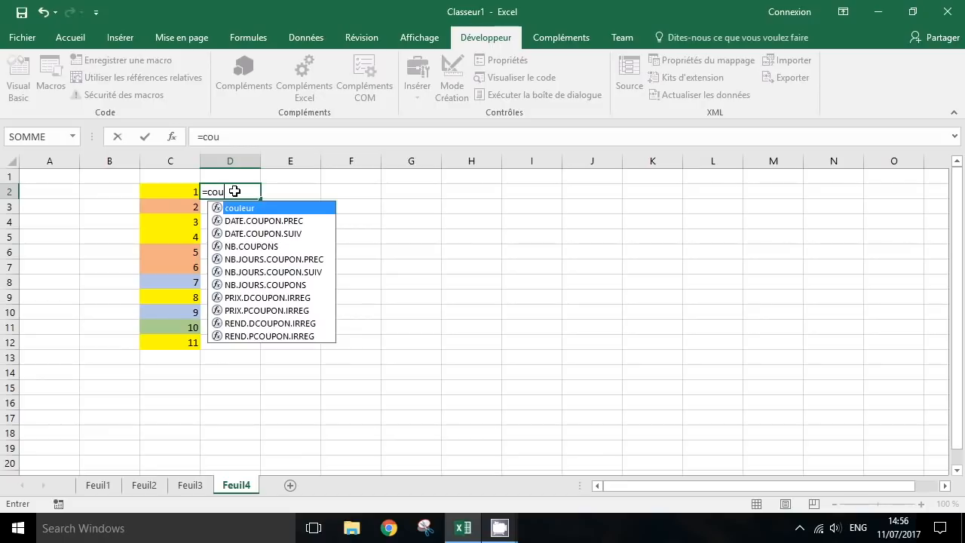
type("l")
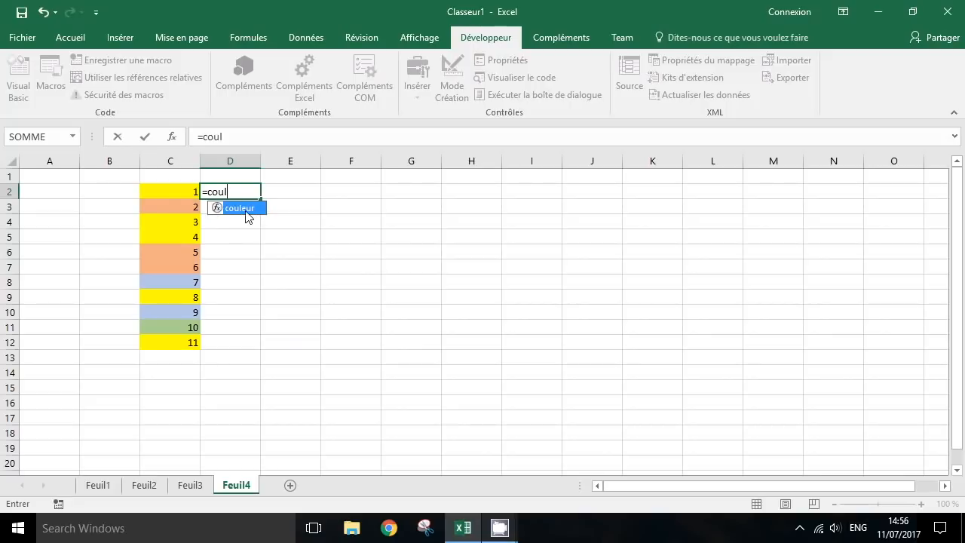
key("BackSpace")
key("BackSpace")
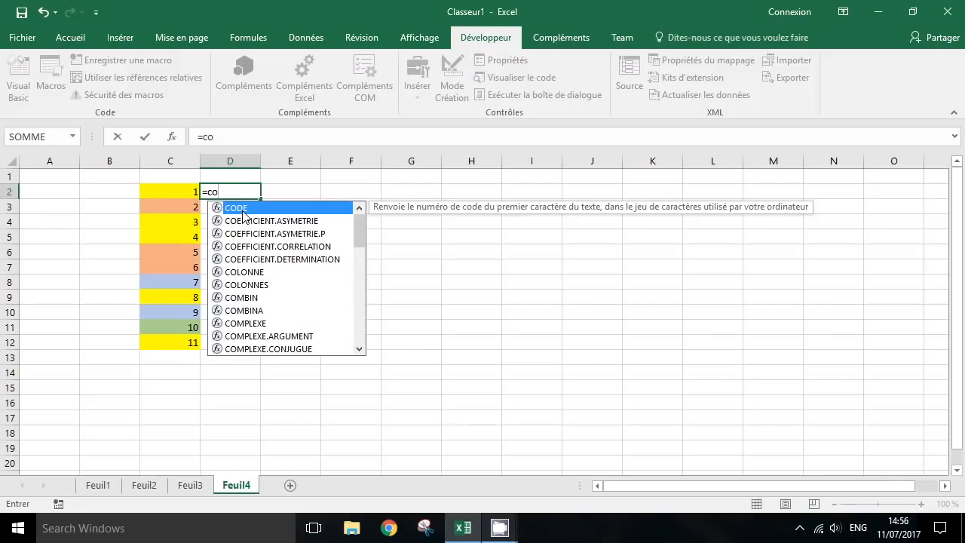
type("o")
key("BackSpace")
type("u")
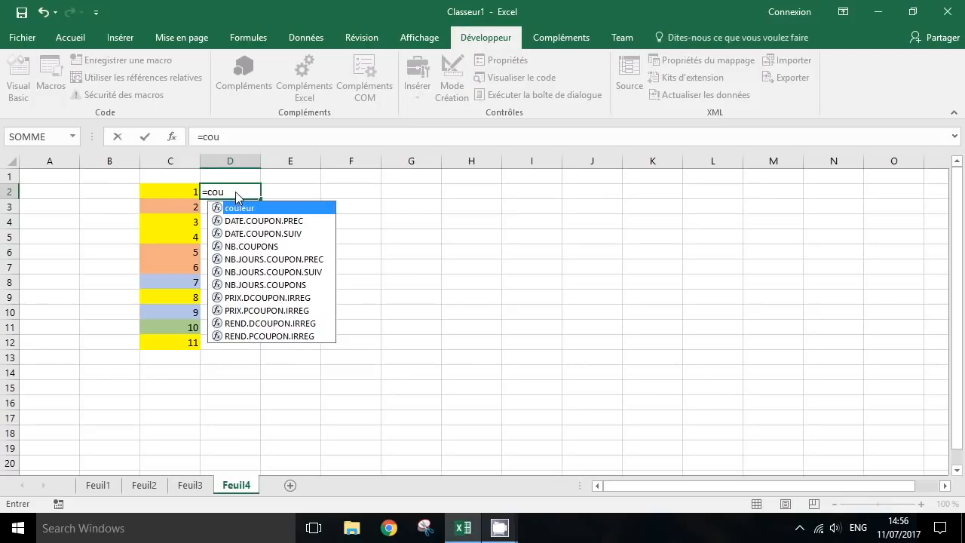
type("leur(")
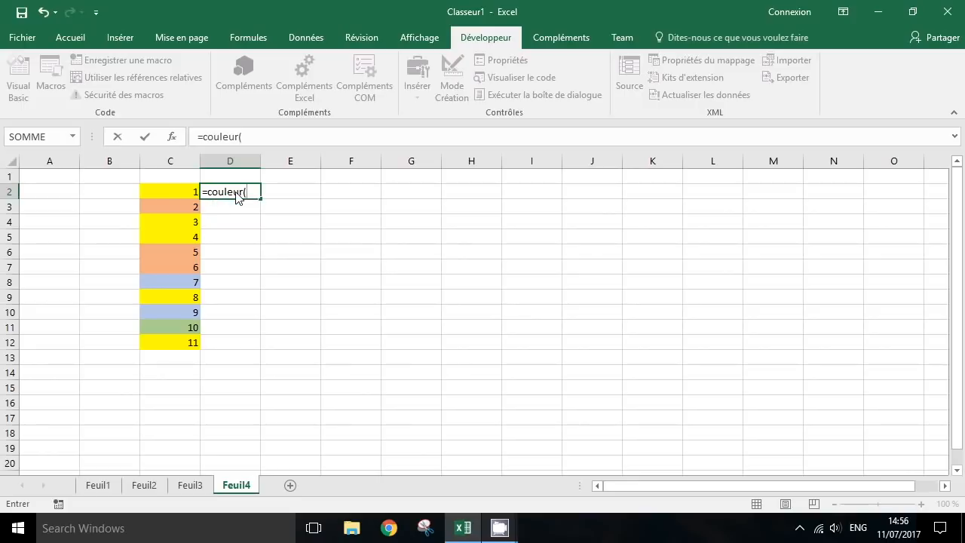
left_click(186, 192)
type(")")
key("Return")
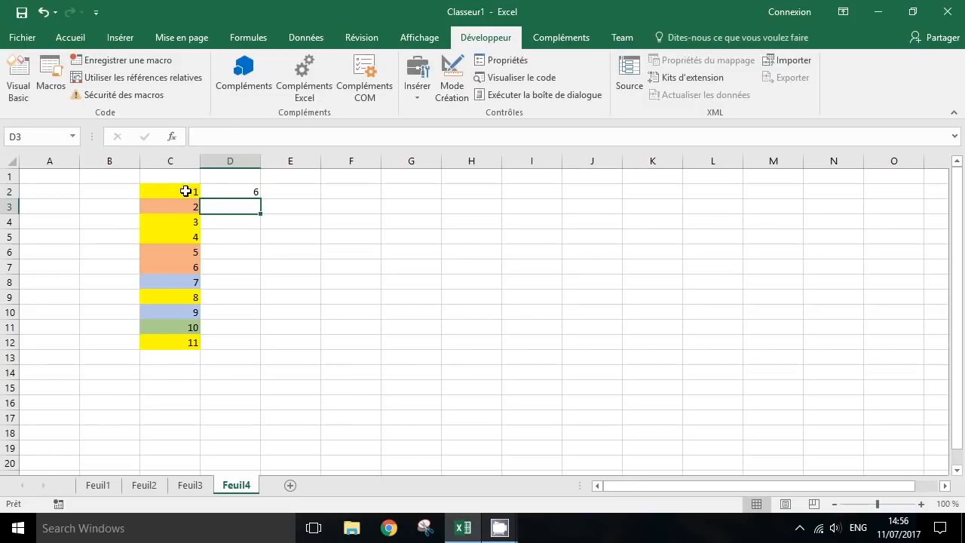
Fill the couleur formula from D2 down to D12.
left_click(248, 189)
left_click_drag(260, 200, 254, 352)
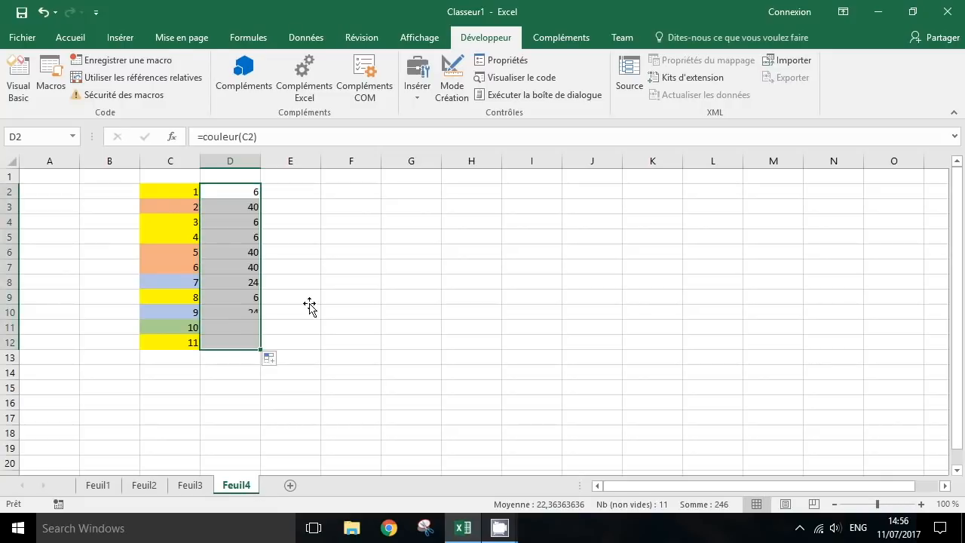
left_click(231, 237)
Compare the colour codes in D2:D12 by selecting matching ones together for the yellow, orange and blue cells.
left_click(251, 193)
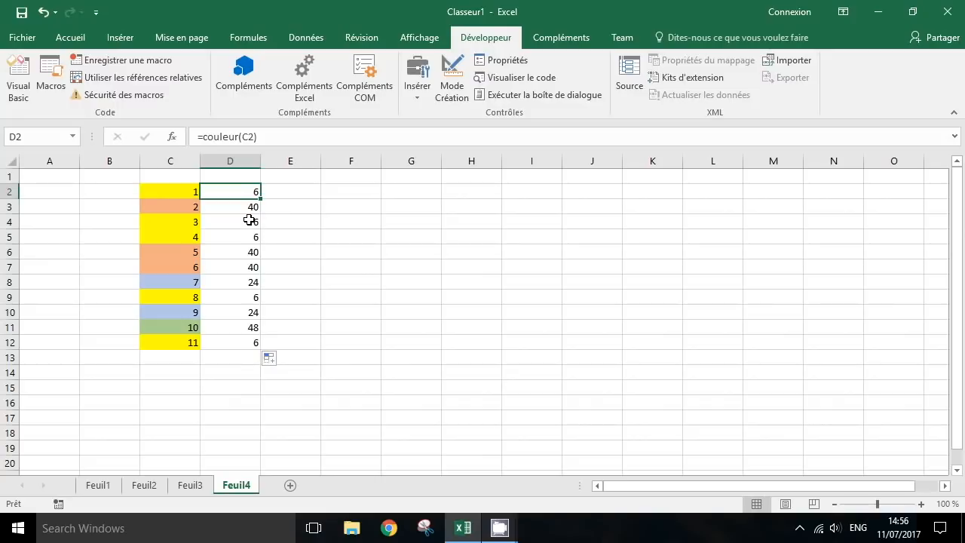
left_click(247, 221, "ctrl")
left_click(241, 241, "ctrl")
left_click(243, 300, "ctrl")
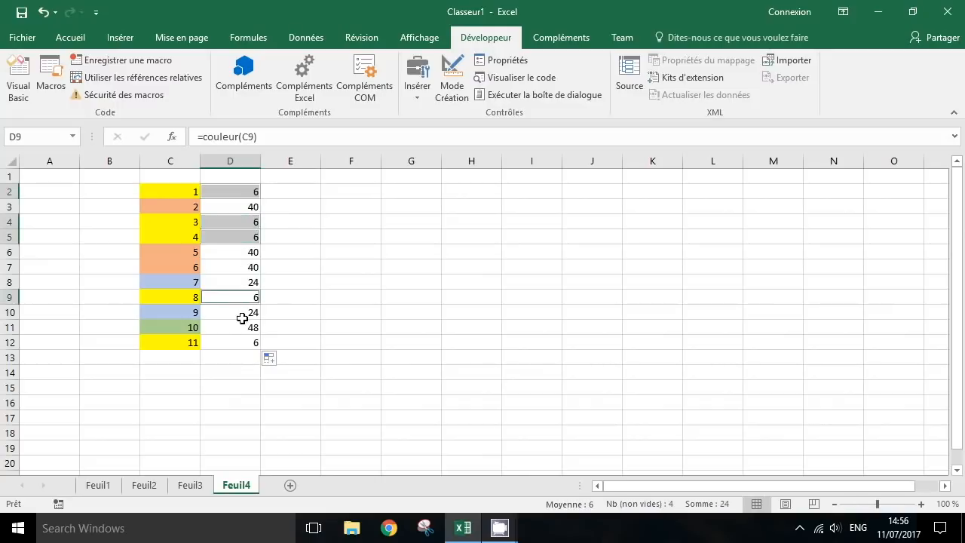
left_click(237, 346, "ctrl")
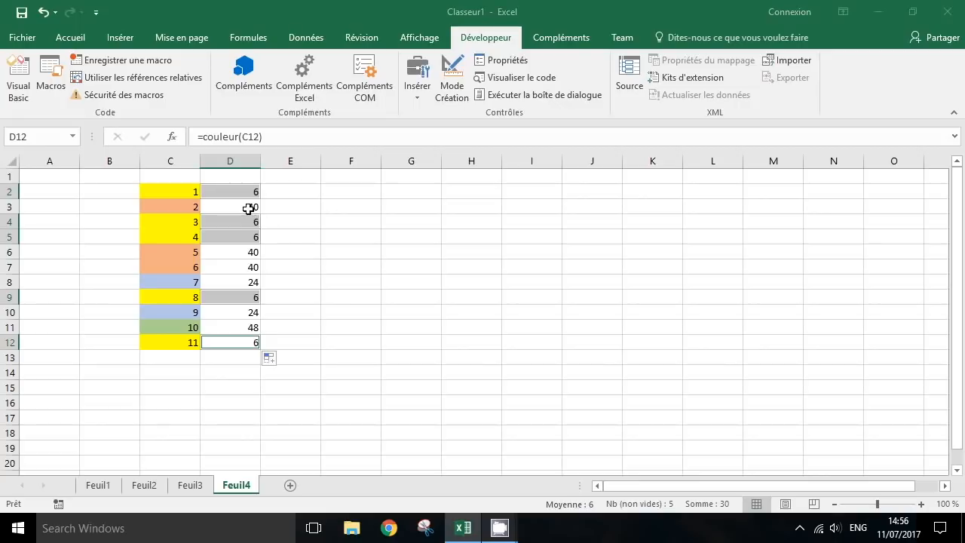
left_click(248, 208)
left_click_drag(249, 252, 248, 272)
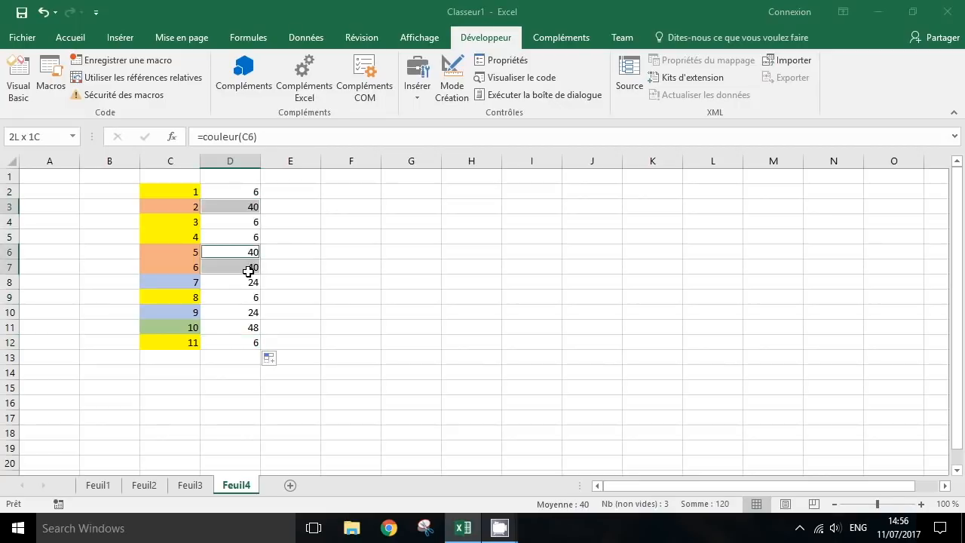
left_click(244, 285)
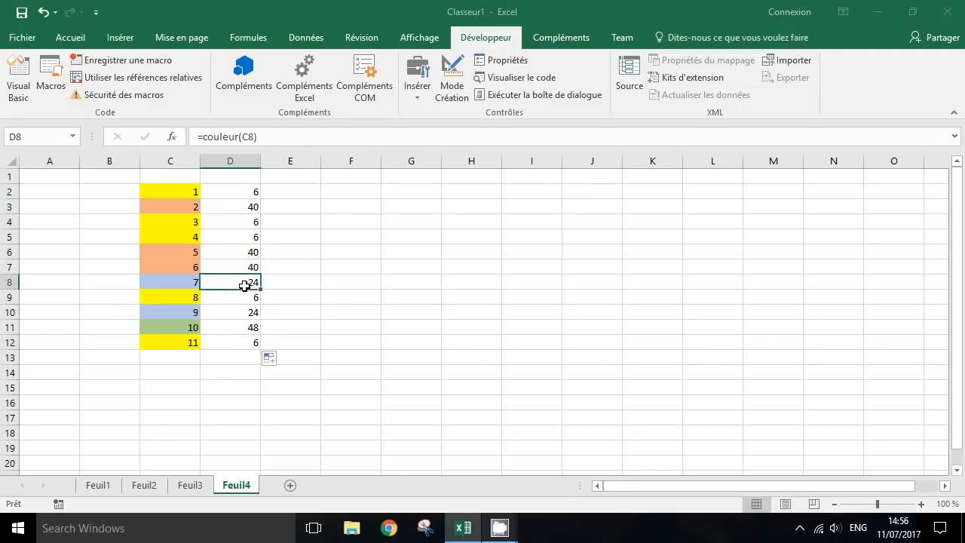
left_click(239, 310, "ctrl")
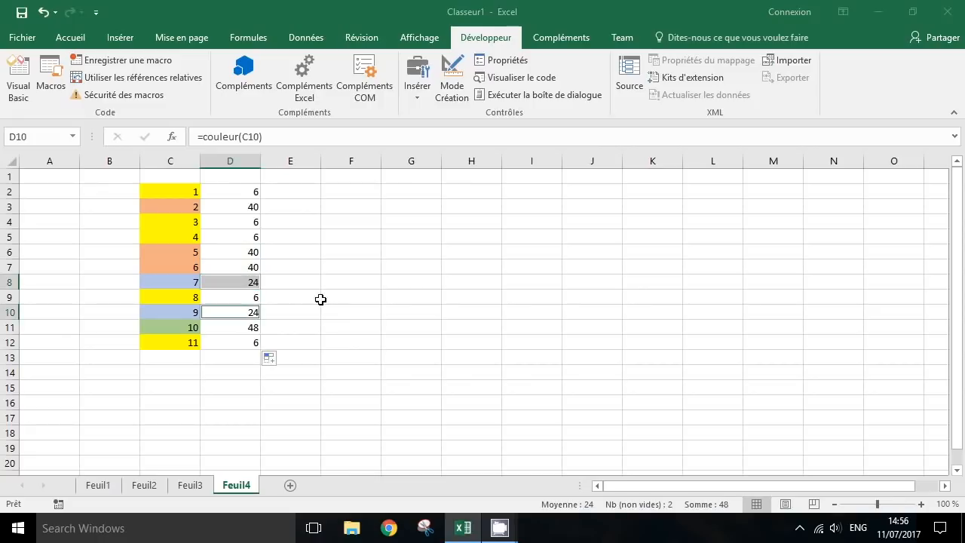
Enter the header Couleur in cell D1 above the colour codes.
left_click(317, 298)
left_click(350, 215)
left_click(308, 179)
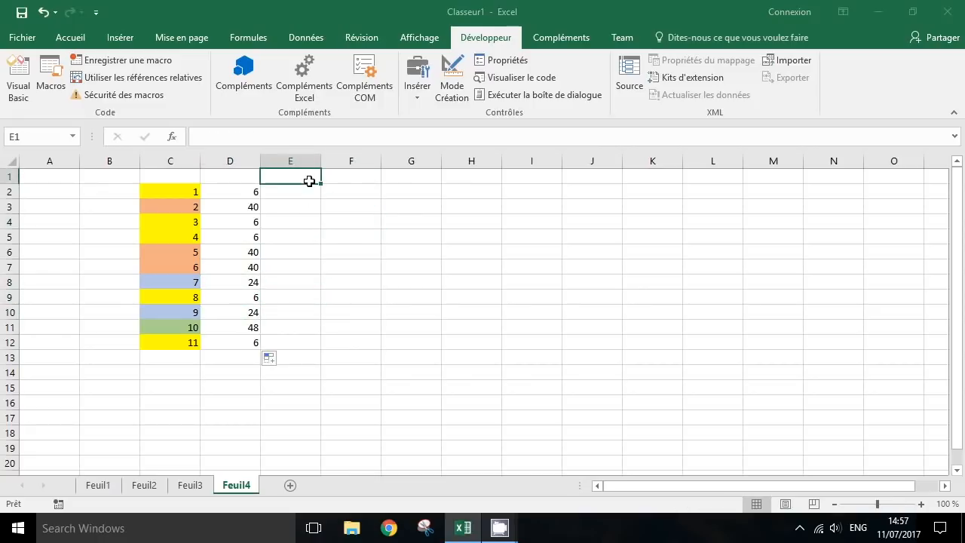
type("Couleur")
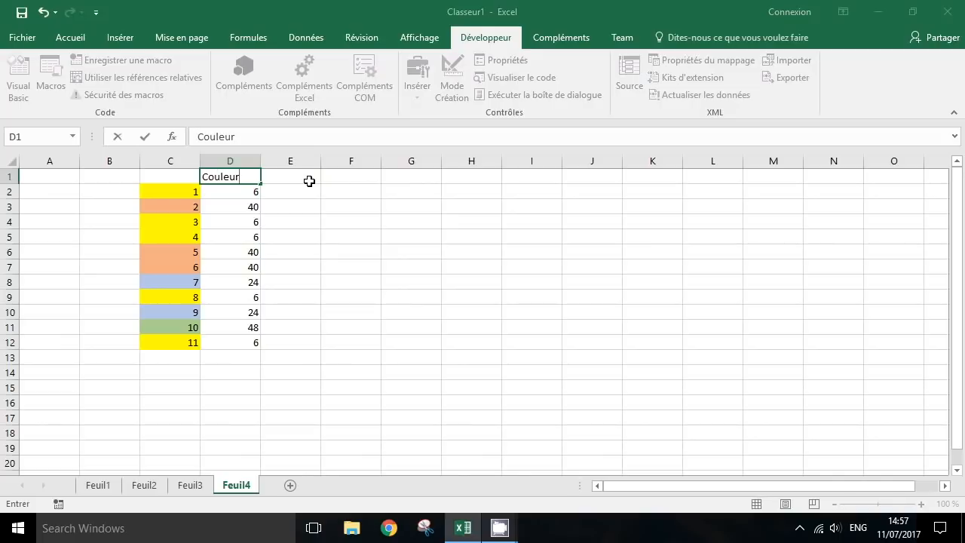
left_click(309, 181)
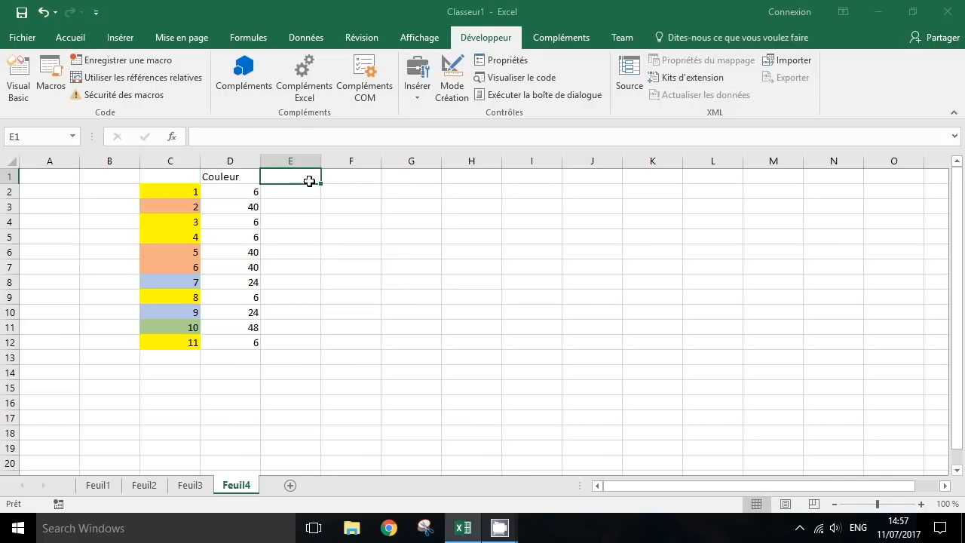
Start an NB.SI formula in cell E2 with the colour codes D2:D12 as its range.
key("Down")
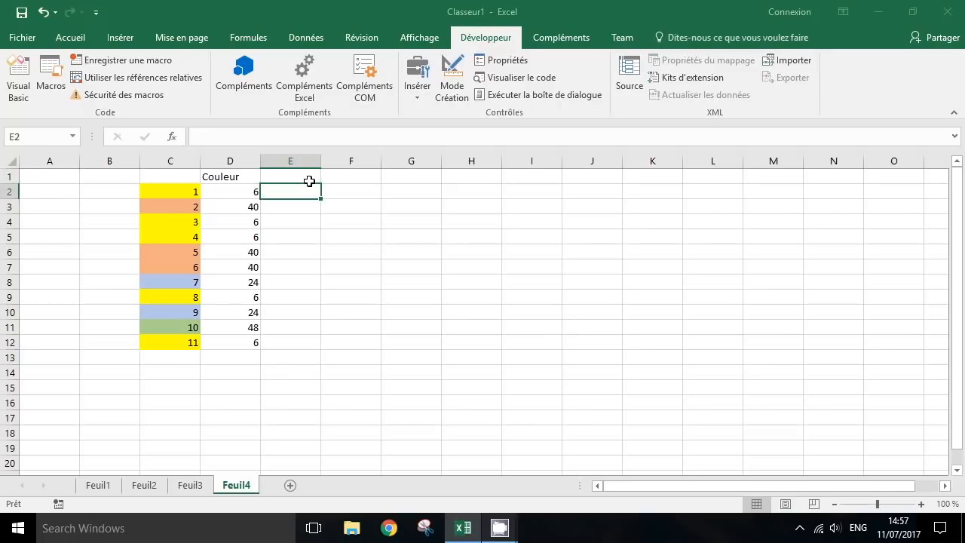
left_click(310, 181)
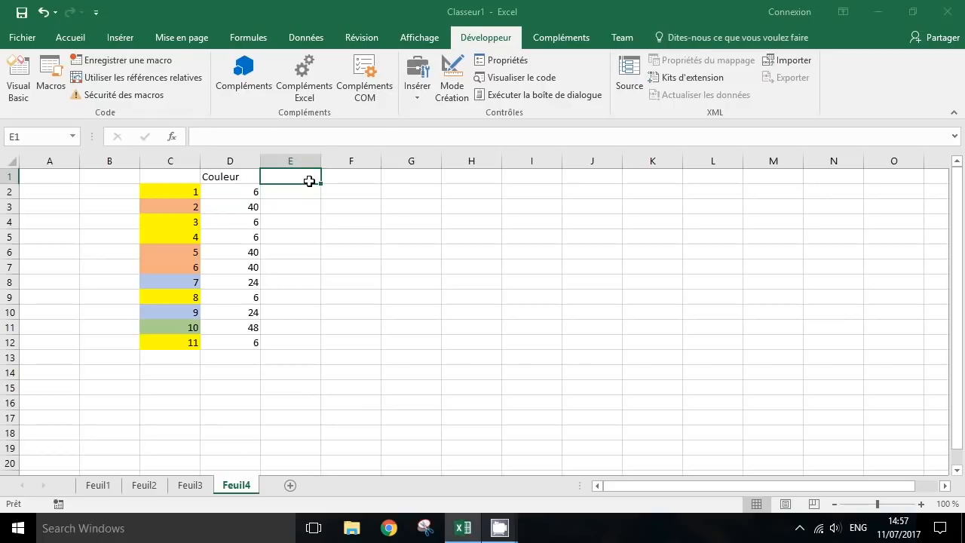
key("Down")
key("Left")
key("Left")
key("Right")
key("Right")
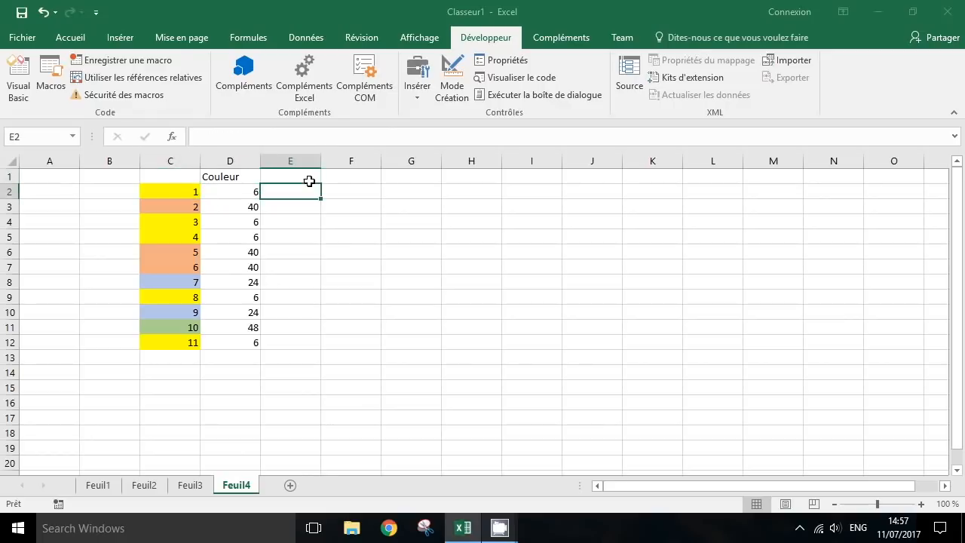
type("=")
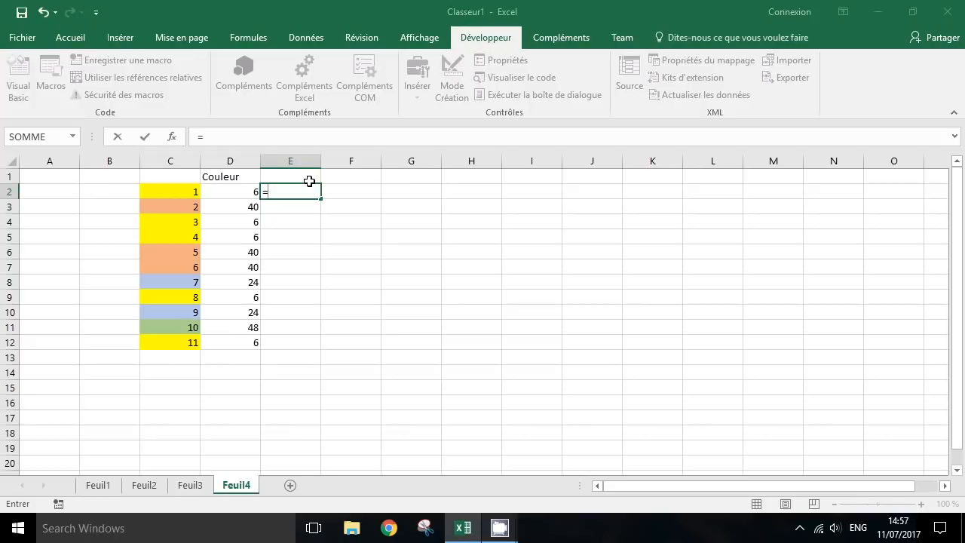
type("nb.")
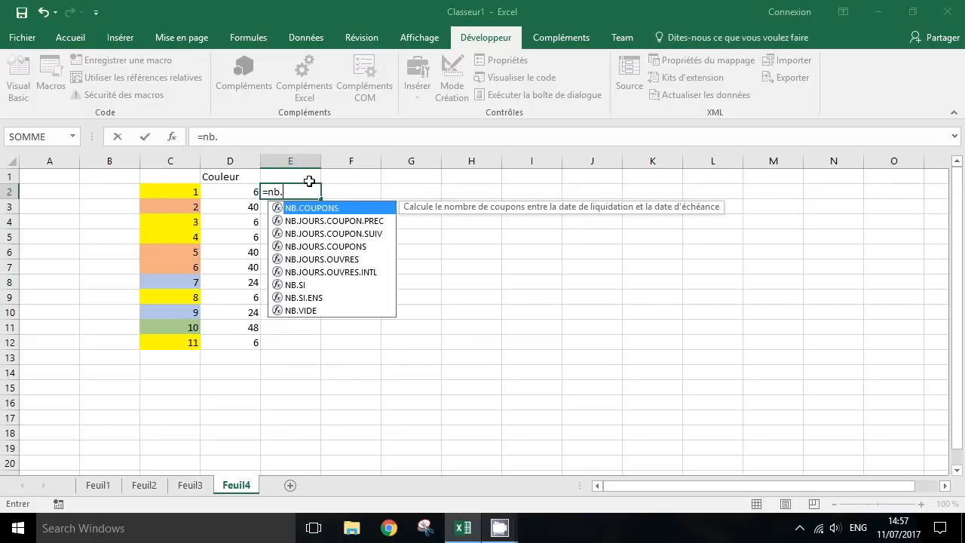
type("si(")
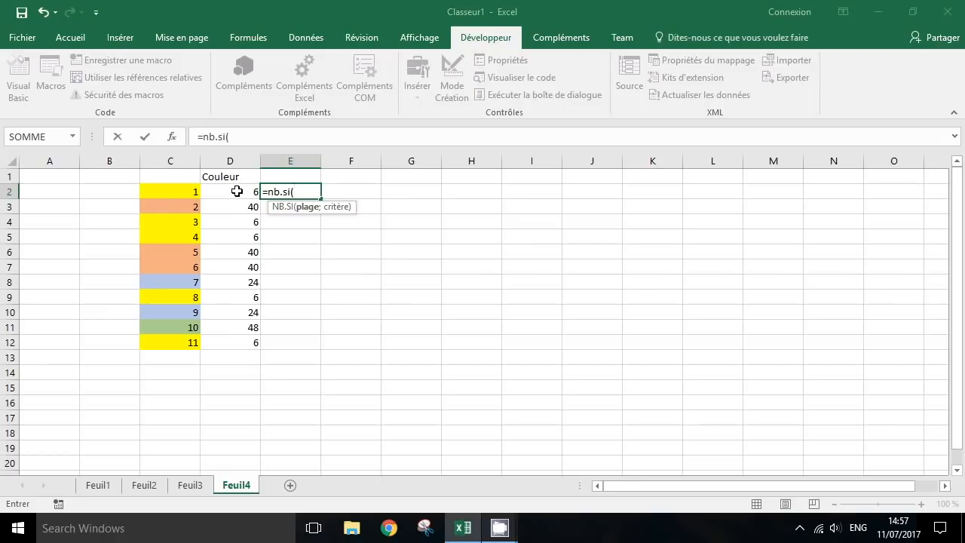
left_click_drag(237, 193, 242, 348)
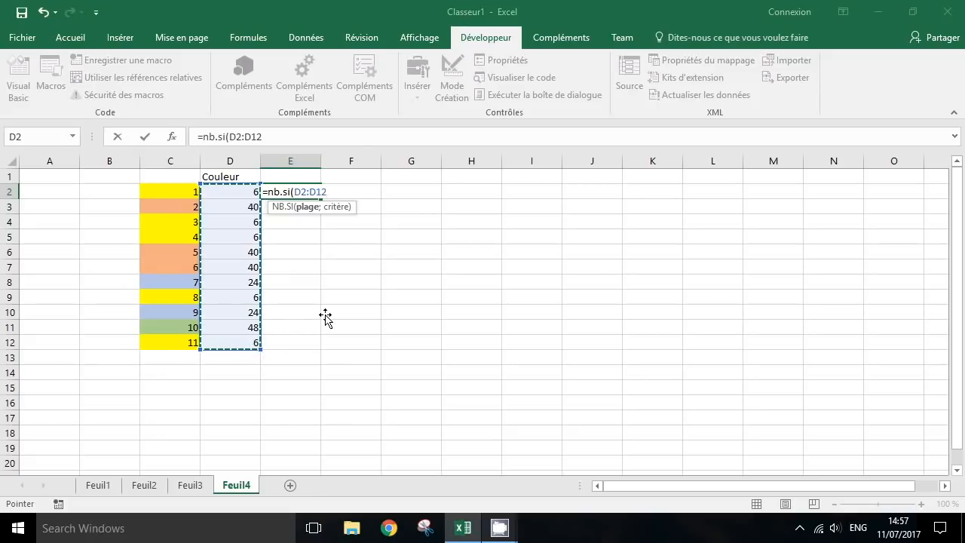
type(";")
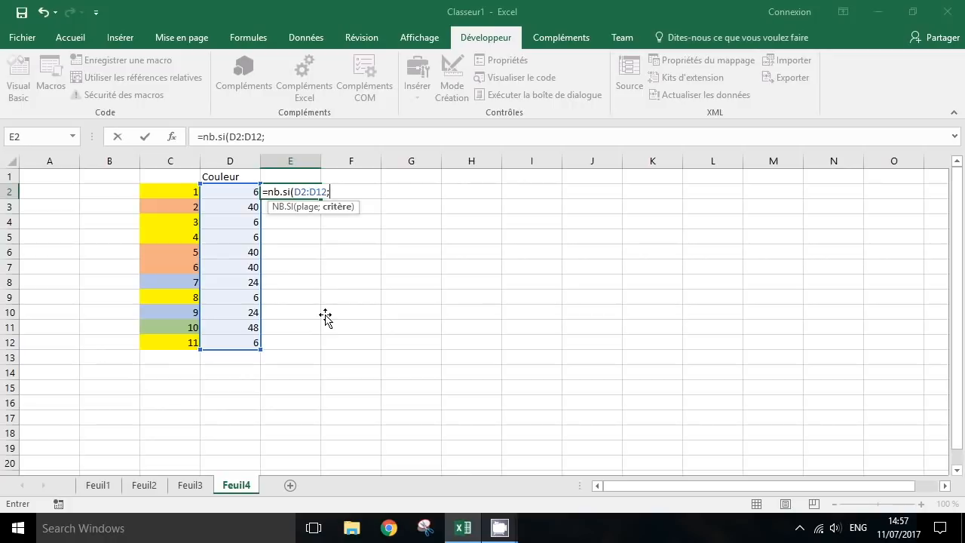
Add couleur(C2) as the criterion of the NB.SI formula in E2.
type("couleur(")
key("Left")
key("Left")
type(")")
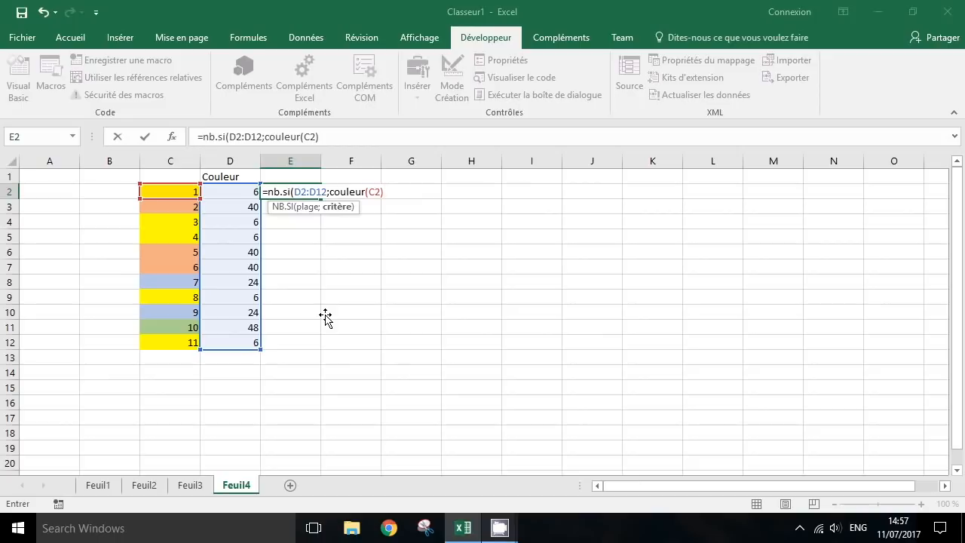
Make the range absolute as $D$2:$D$12 in the E2 formula and validate it.
left_click(299, 193)
key("F4")
left_click(334, 194)
key("F4")
left_click(418, 192)
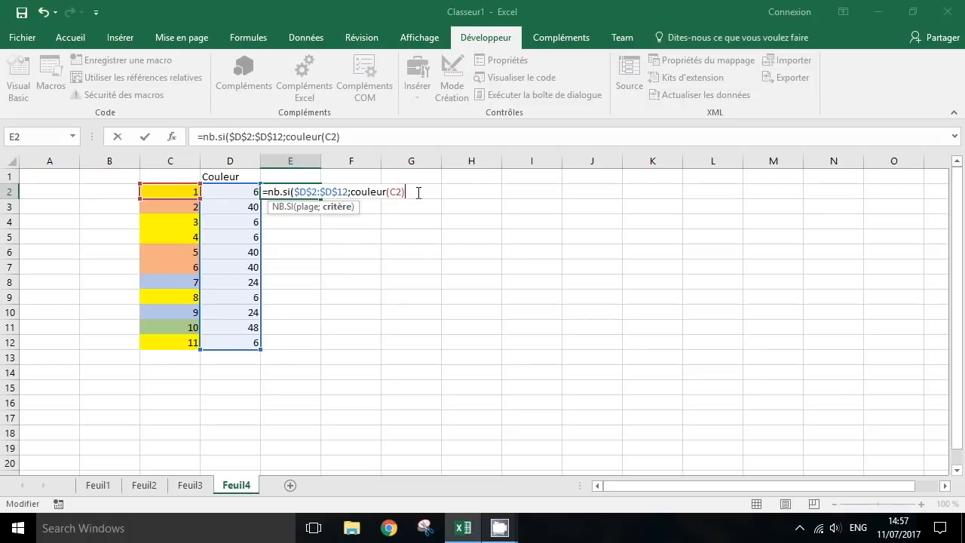
key("Return")
Fill the NB.SI formula from E2 down to E12.
left_click(294, 190)
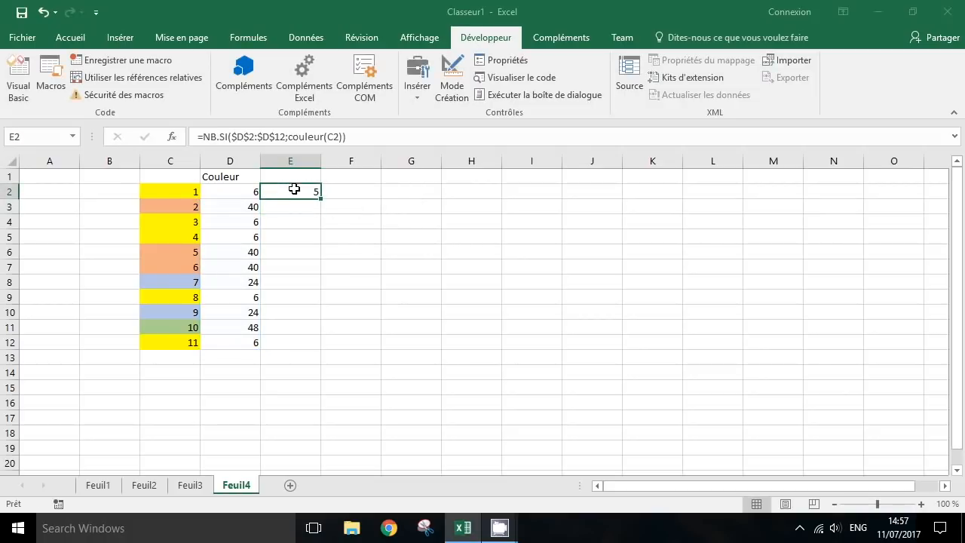
left_click_drag(322, 198, 309, 349)
left_click(308, 193)
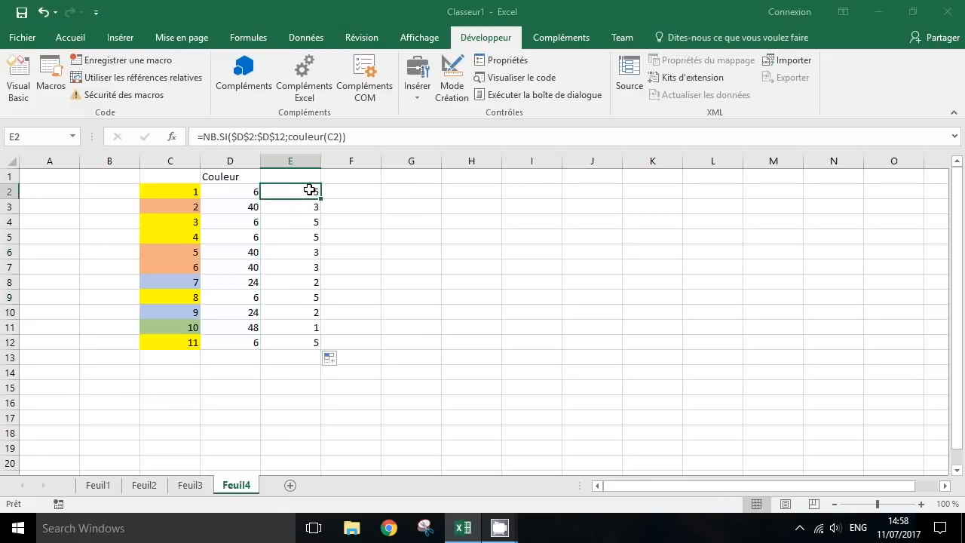
Review the NB.SI formula in E2 and the counts for the orange and blue cells in column E.
double_click(310, 190)
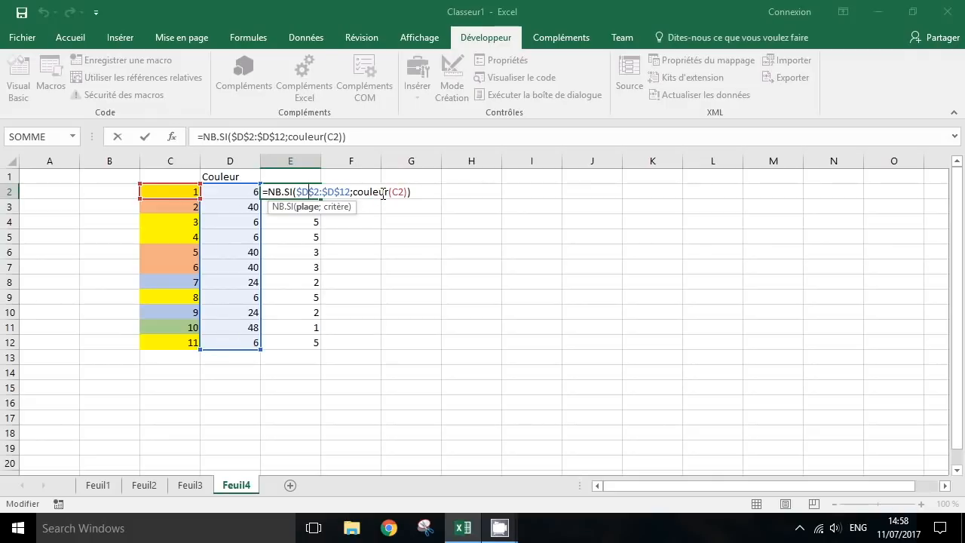
key("Escape")
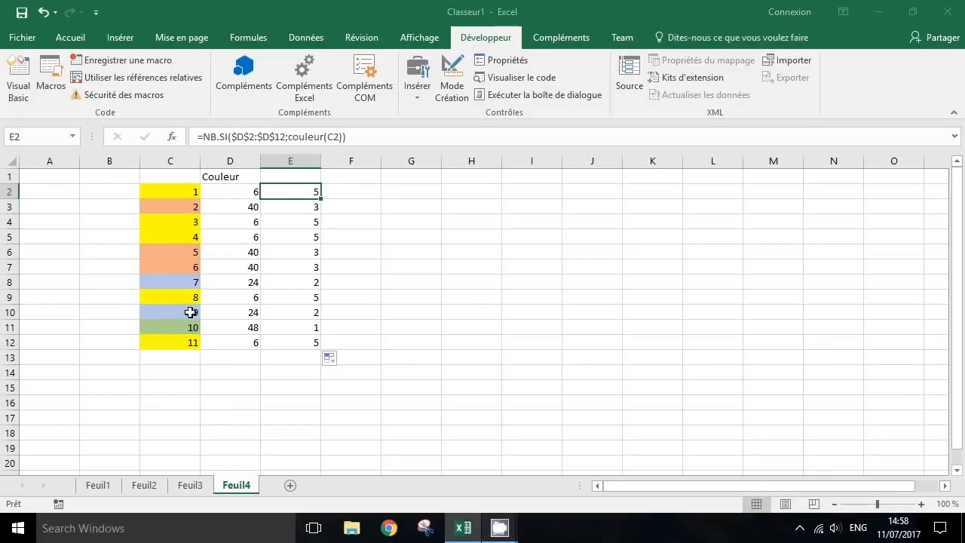
left_click(313, 208)
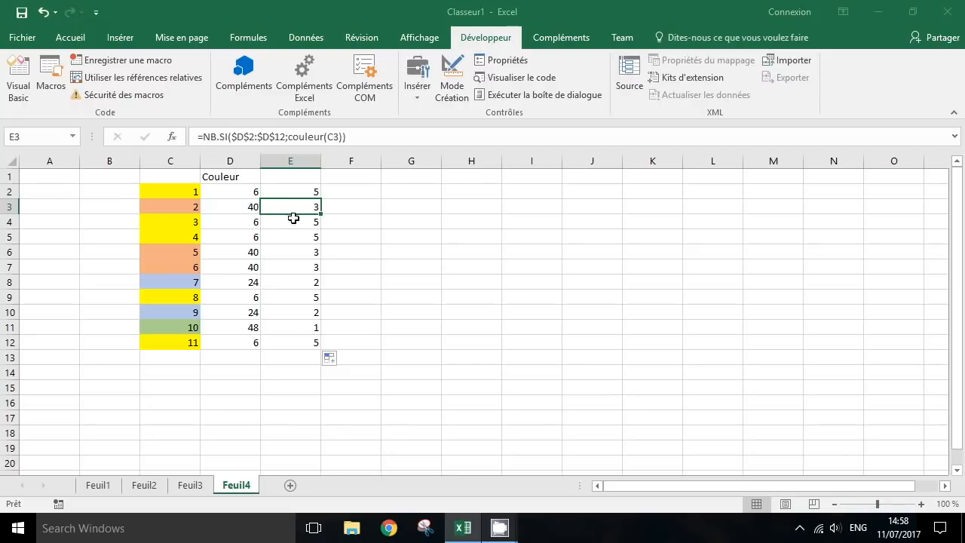
left_click(314, 280)
Enter the headers Compter in E1 and Sommer in F1.
left_click(286, 181)
type("Compter")
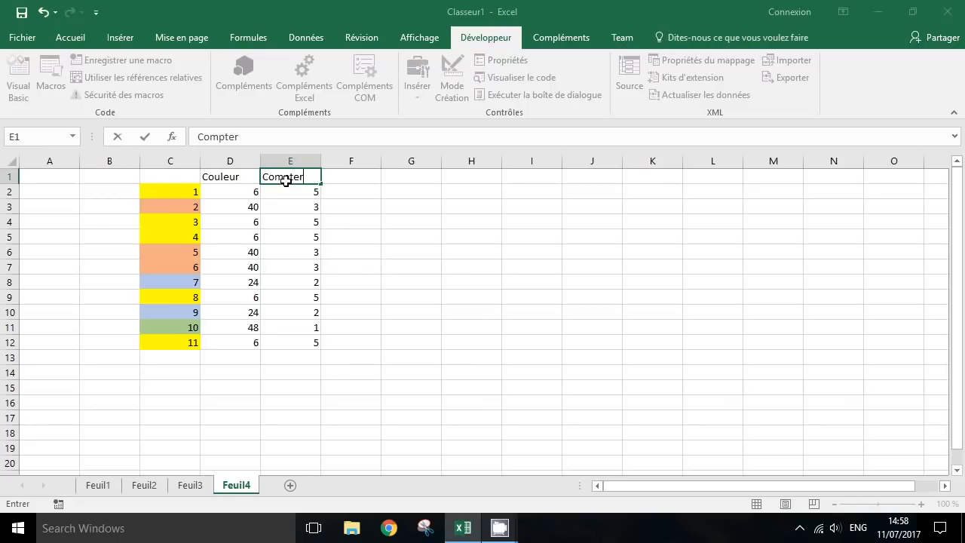
key("Return")
key("Up")
key("Right")
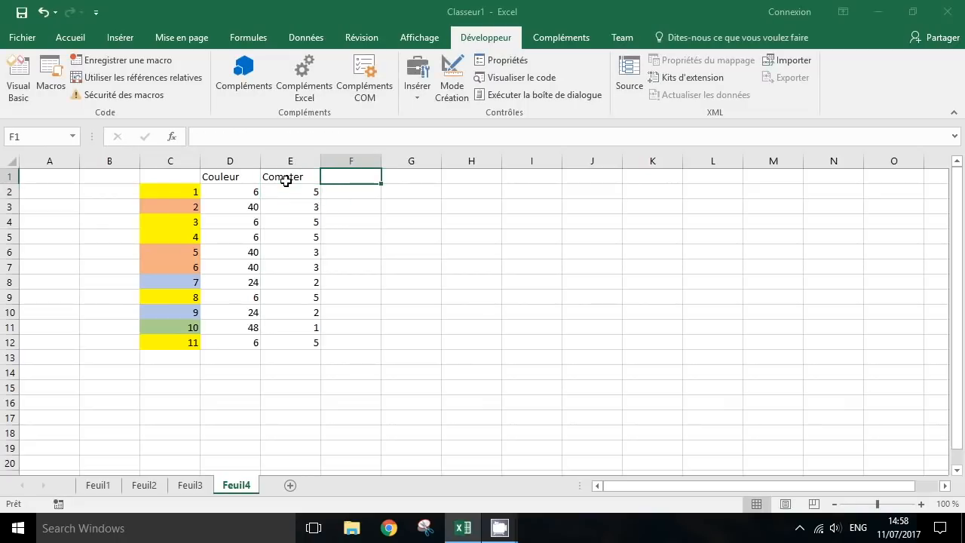
type("Sommer")
key("Return")
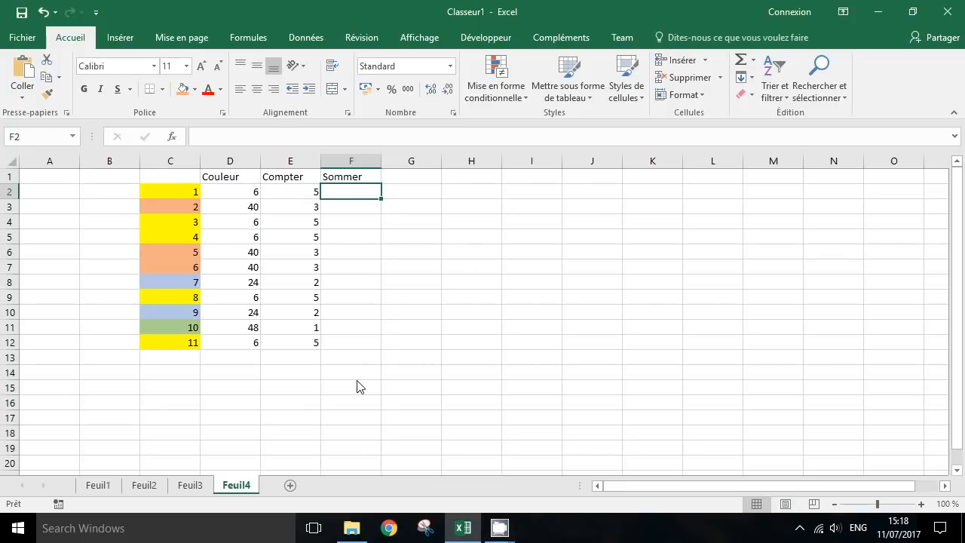
Enter the formula =SOMME.SI($D$2:$D$12;D2;$C$2:$C$12) in F2 to sum the cells of the same colour.
type("=s")
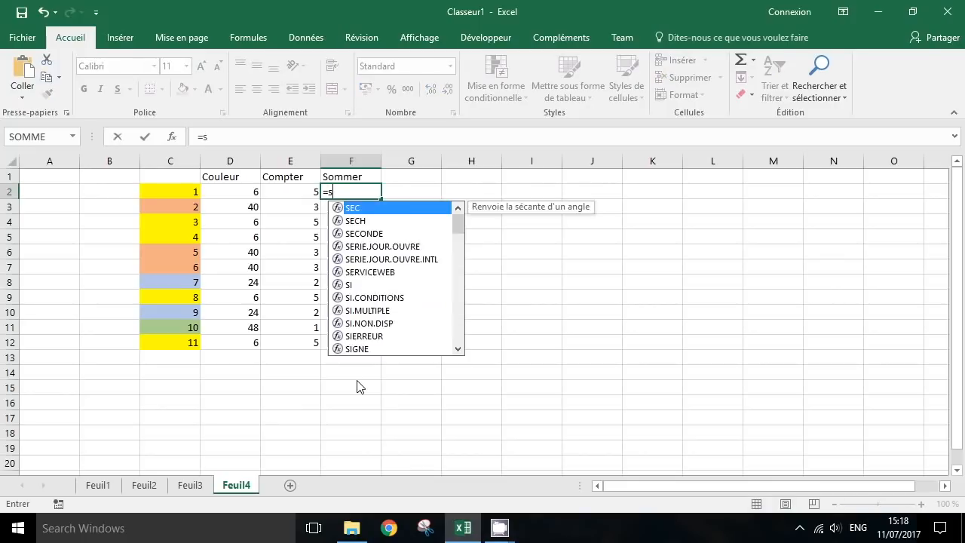
type("omme.si(")
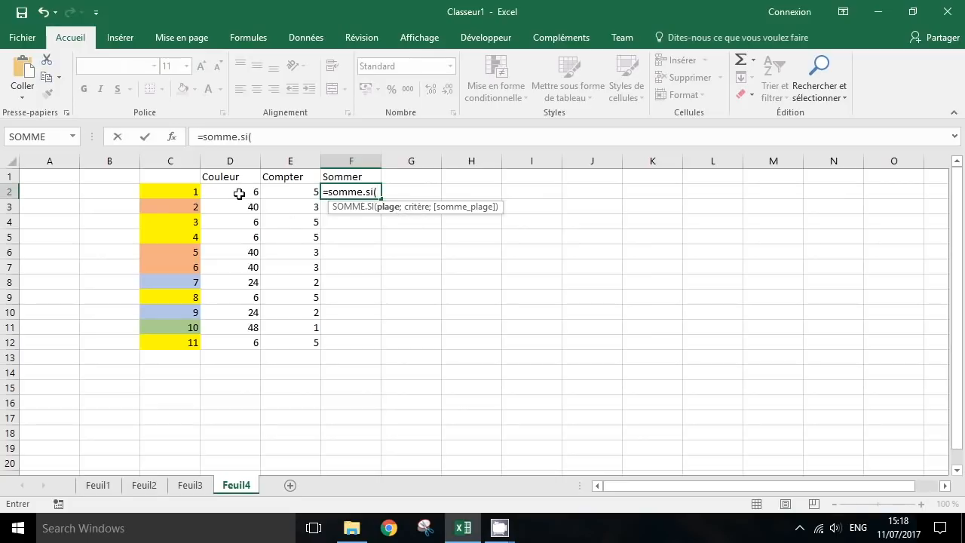
left_click_drag(253, 340, 245, 189)
key("F4")
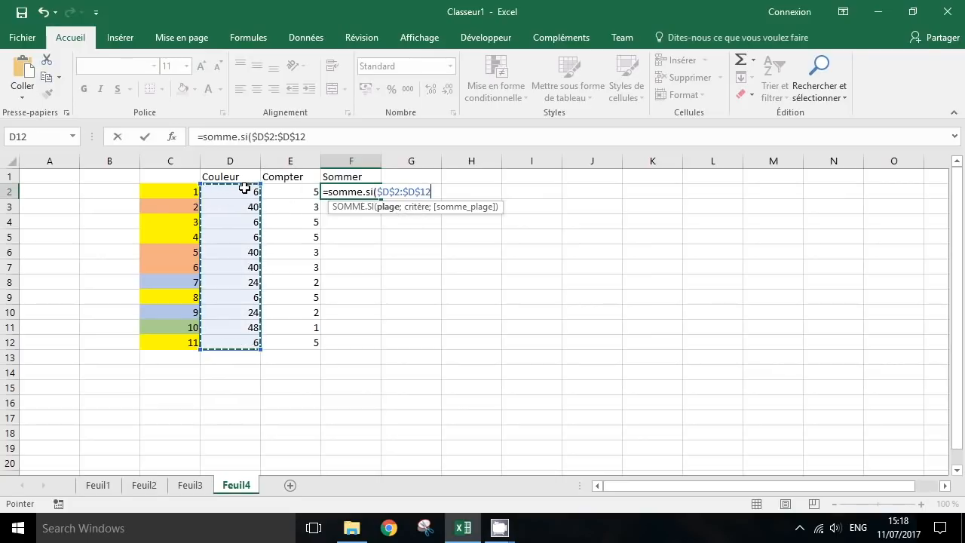
type(";")
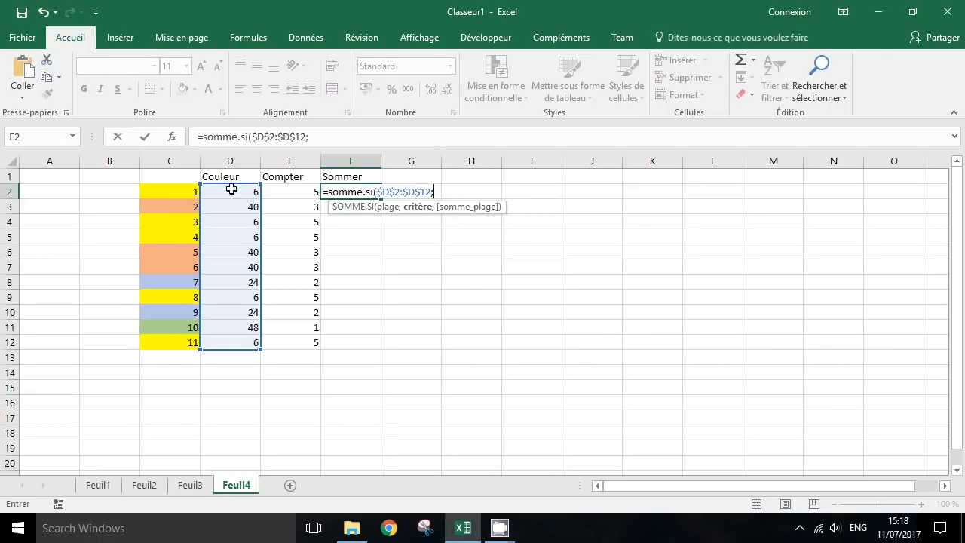
left_click(225, 191)
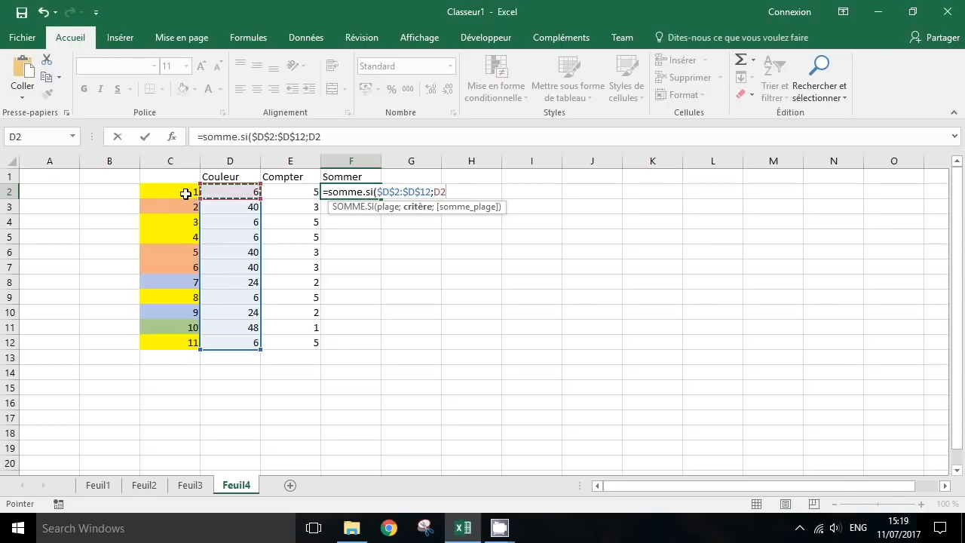
type(";")
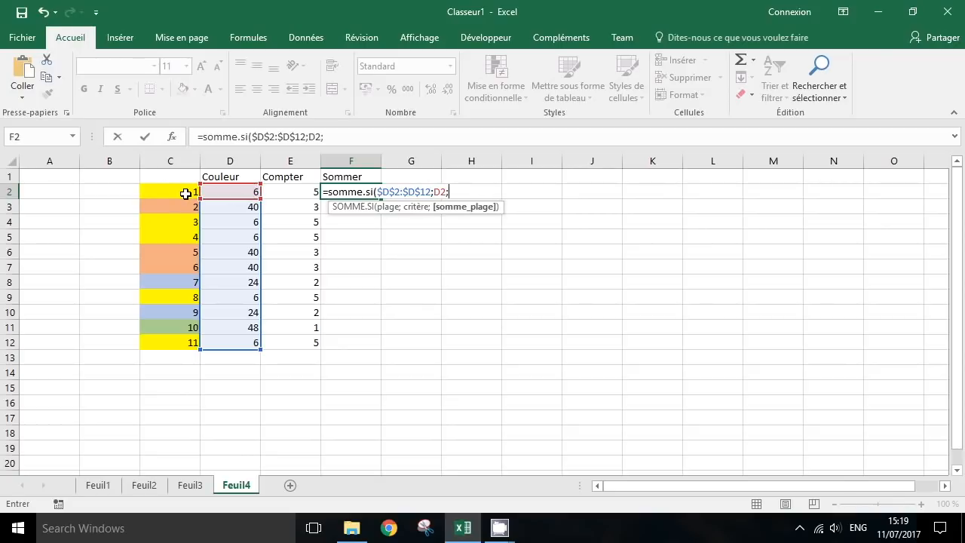
left_click_drag(193, 344, 176, 186)
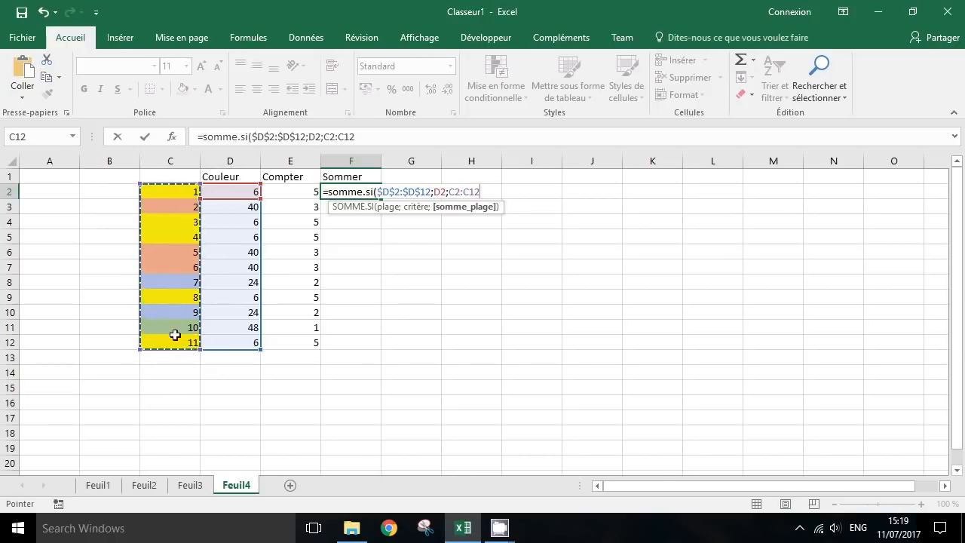
key("F4")
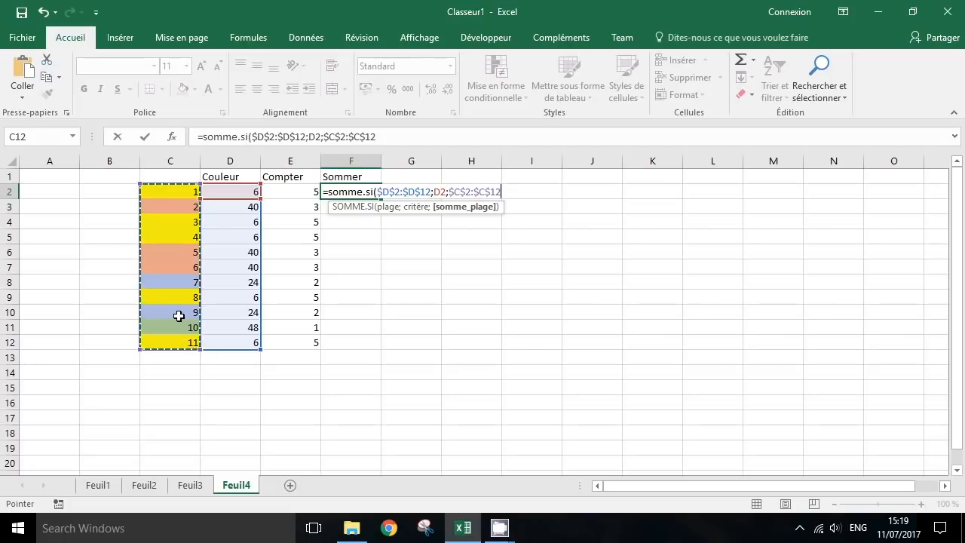
key("Return")
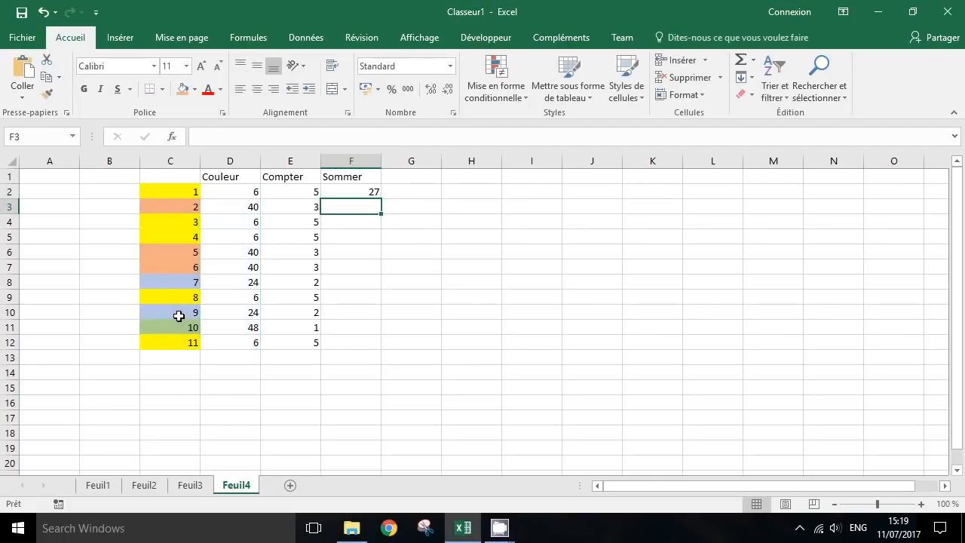
Fill the SOMME.SI formula from F2 down to F12.
left_click(370, 191)
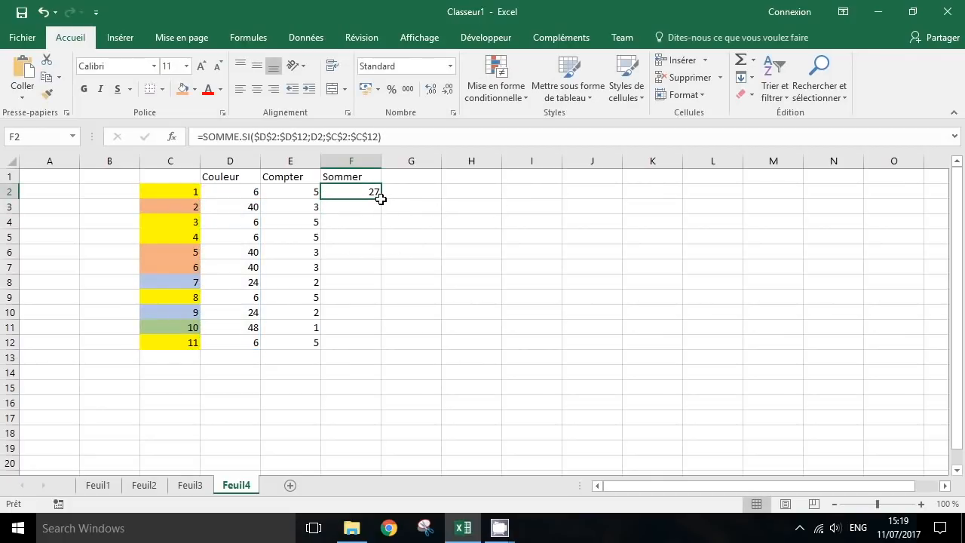
double_click(381, 198)
left_click(360, 190)
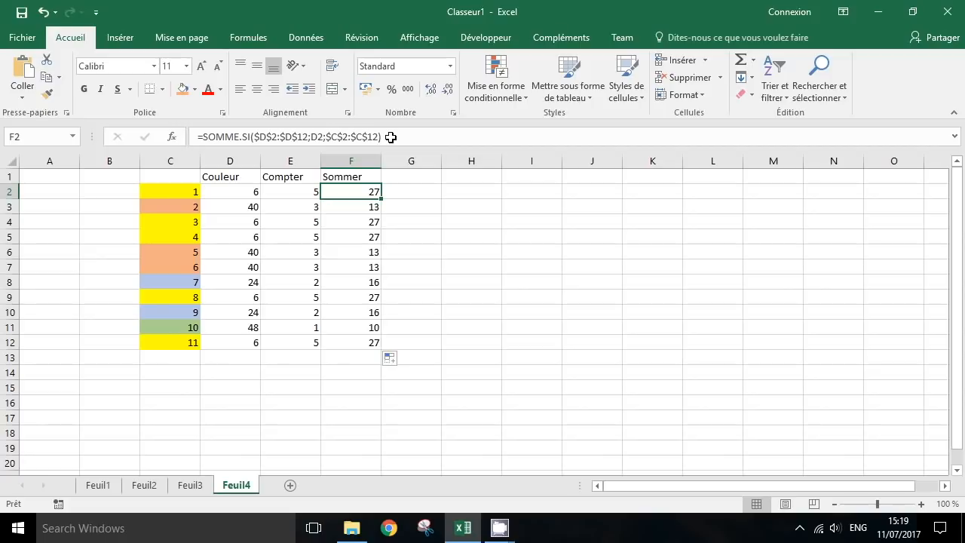
Check the yellow total by selecting all yellow cells in column C and reading their sum.
left_click(195, 191)
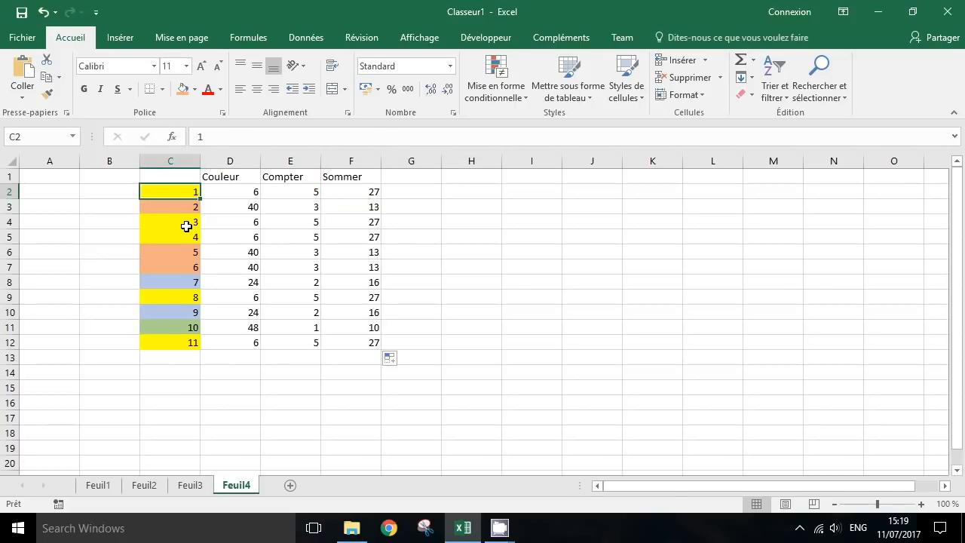
left_click_drag(189, 224, 188, 240)
left_click(197, 300, "ctrl")
left_click(189, 344, "ctrl")
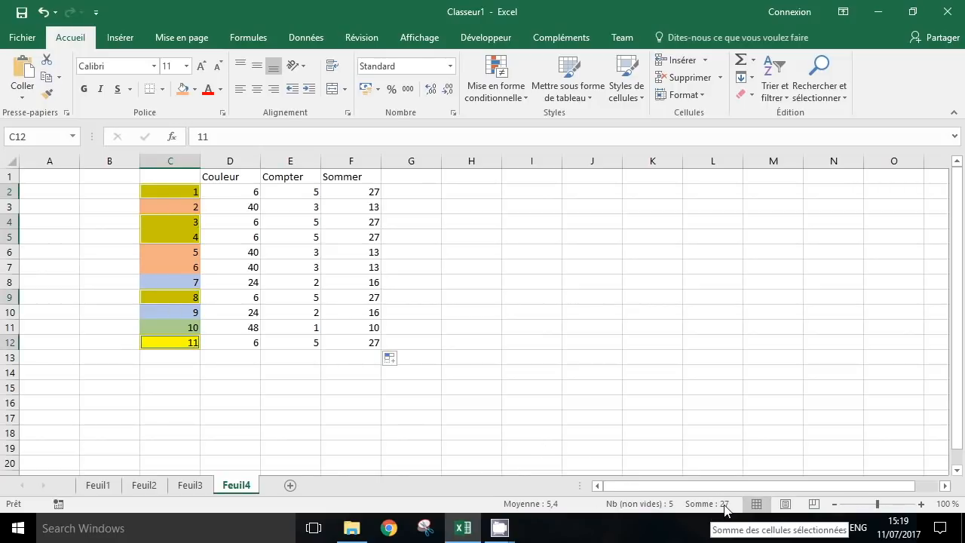
left_click(411, 223)
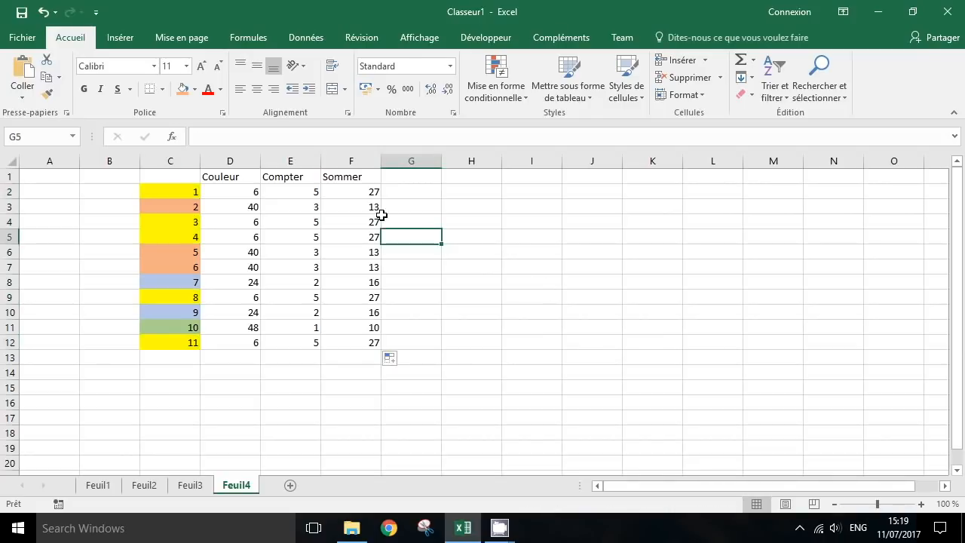
Check the orange and blue totals by selecting the cells of each colour in column C and comparing their sums with column F.
left_click(354, 210)
left_click(190, 209)
left_click_drag(198, 252, 196, 267, "ctrl")
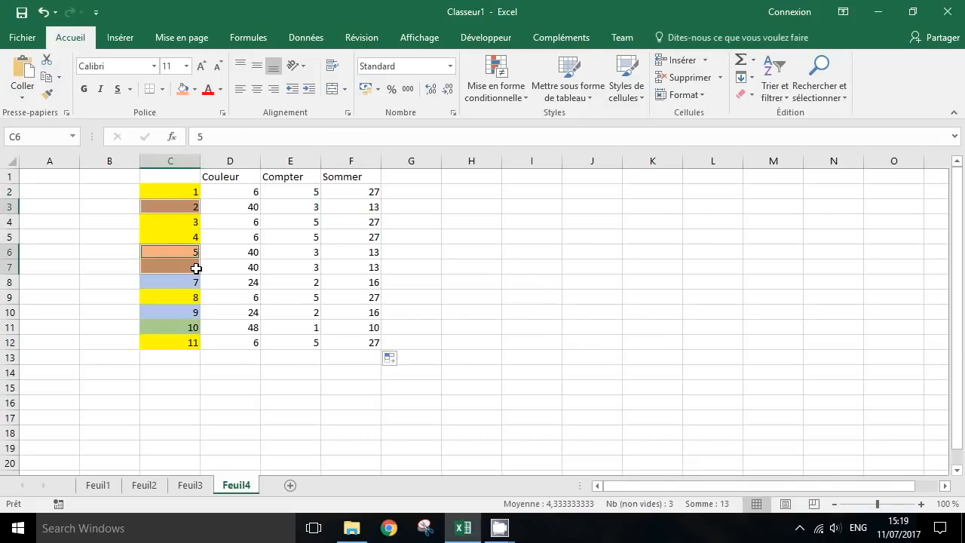
left_click(193, 283)
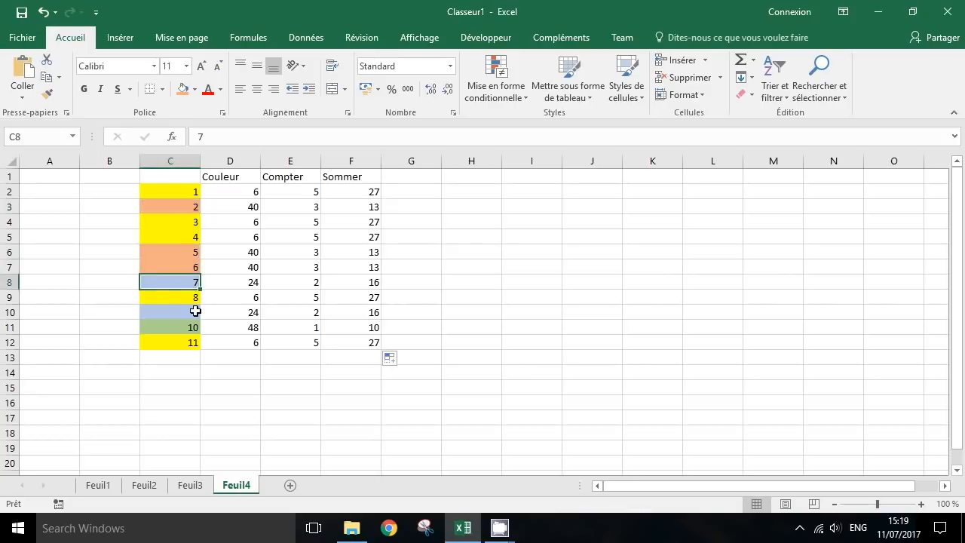
left_click(194, 311, "ctrl")
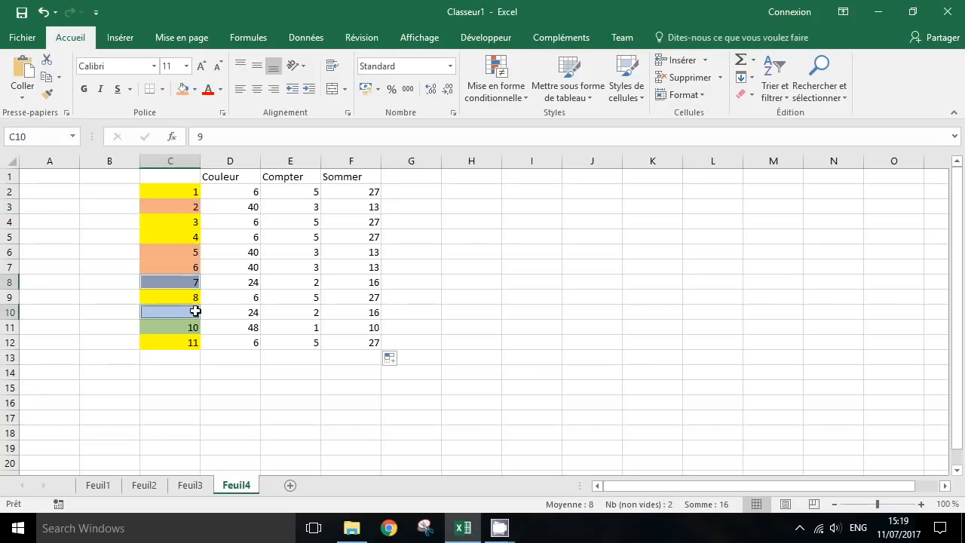
left_click(378, 288)
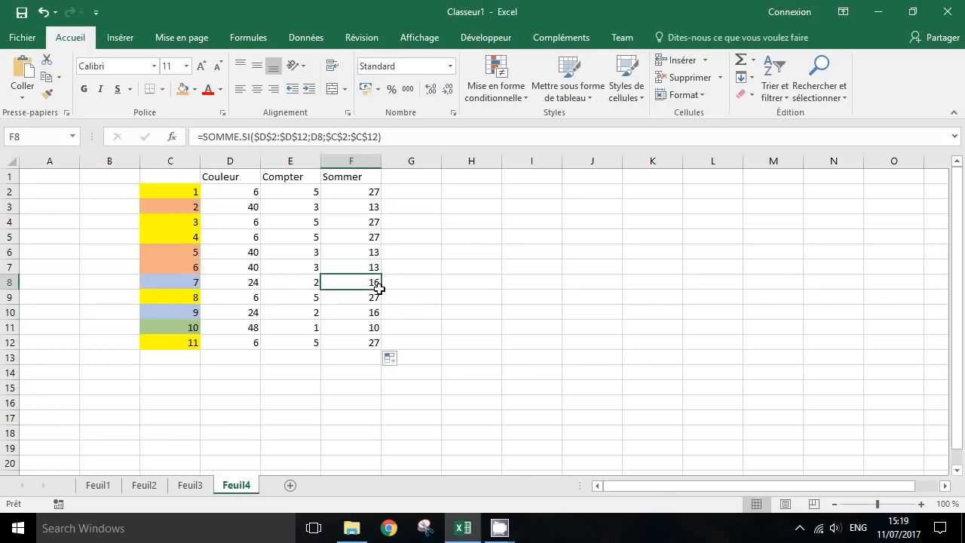
Examine the ranges referenced by the SOMME.SI formula in F2, keeping the formula as it is.
left_click(370, 190)
left_click(404, 138)
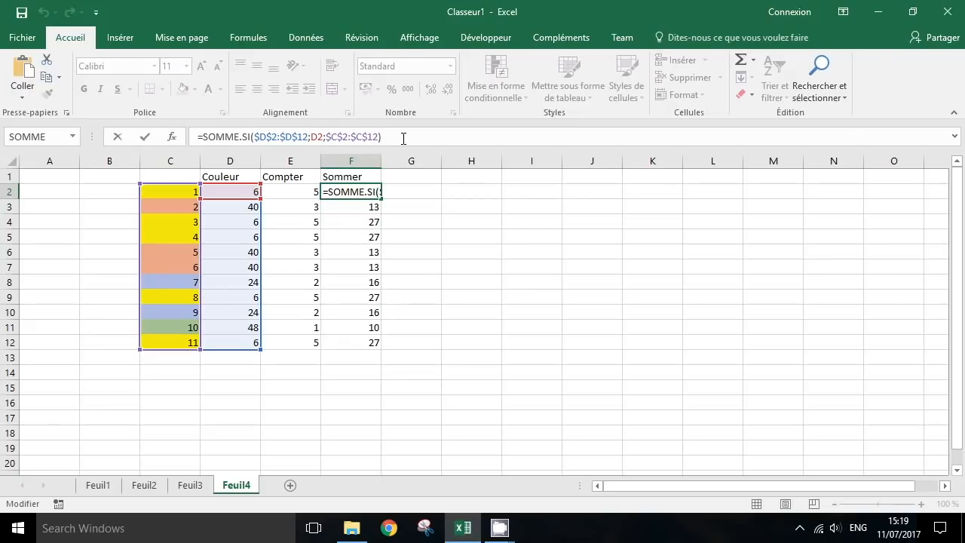
key("ctrl+Return")
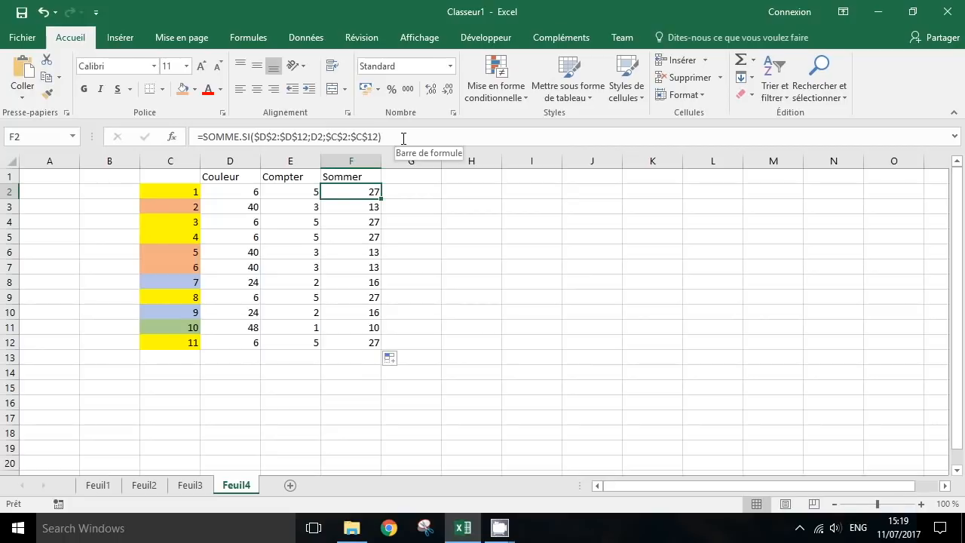